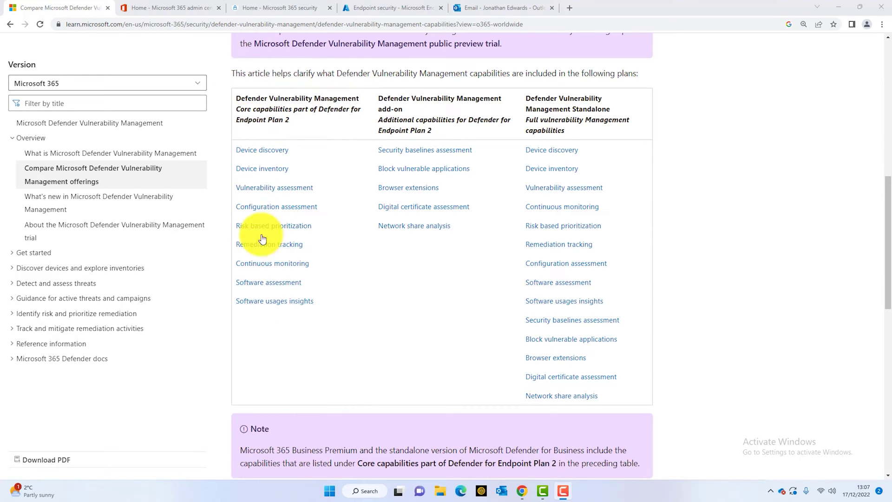
Step: Highlight "Microsoft 365 Business Premium" in the note below the Defender Vulnerability Management plan comparison, then clear the selection
{"action": "left_click_drag", "start_coordinate": [240, 450], "coordinate": [368, 452]}
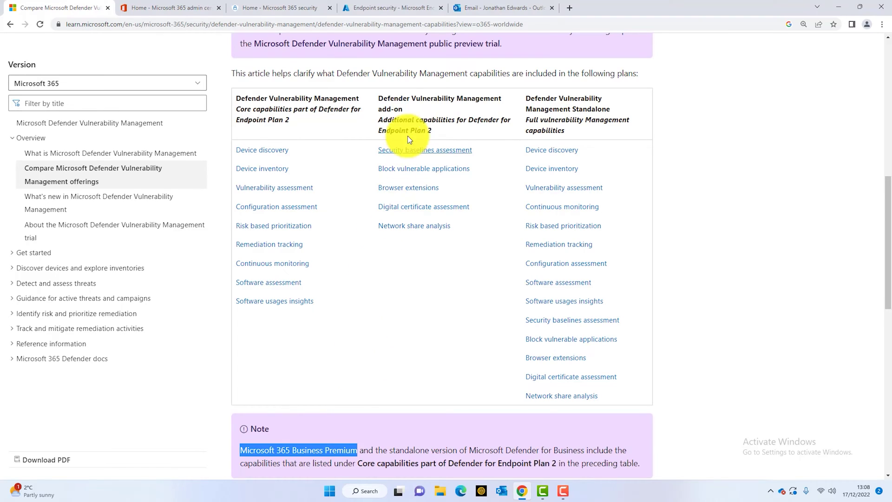
{"action": "left_click", "coordinate": [450, 107]}
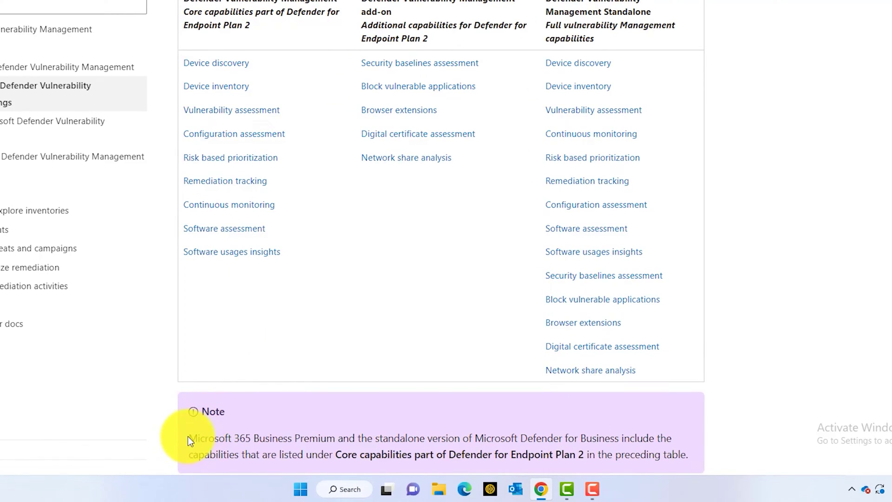
{"action": "left_click_drag", "start_coordinate": [188, 438], "coordinate": [335, 439]}
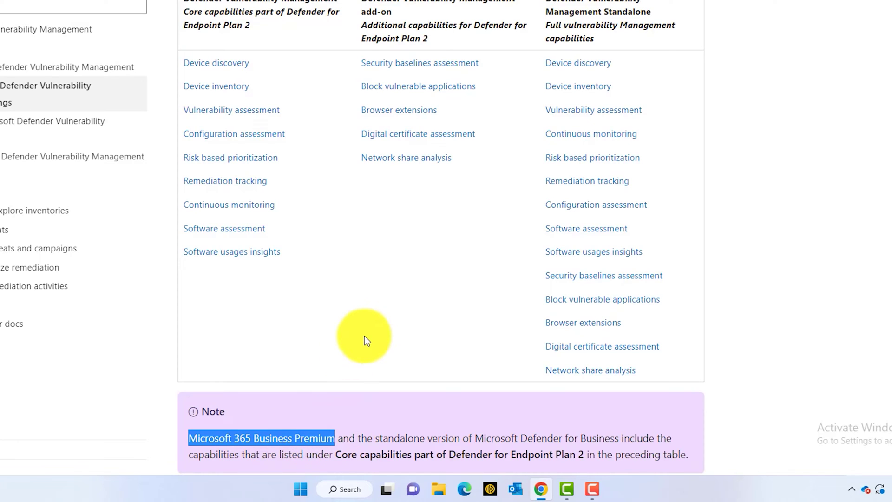
{"action": "left_click", "coordinate": [375, 296]}
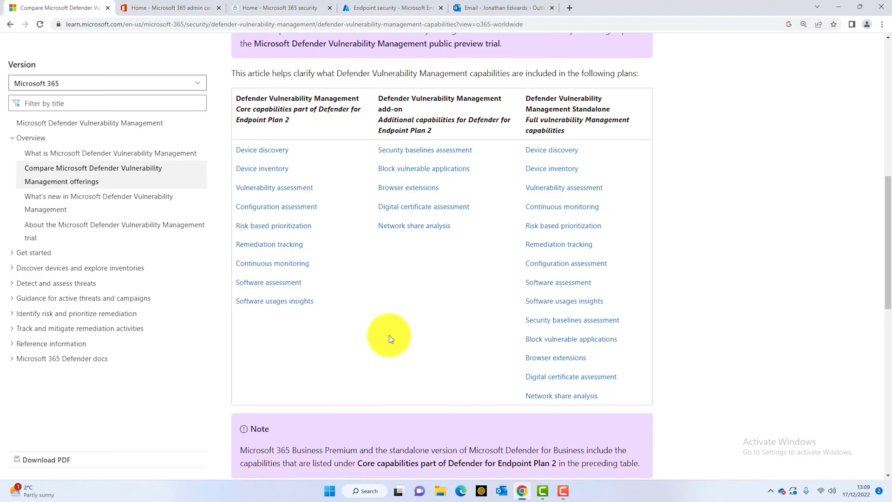
Step: Locate the Security admin center in the Microsoft 365 admin center and switch to the Microsoft 365 Defender home page
{"action": "left_click", "coordinate": [194, 7]}
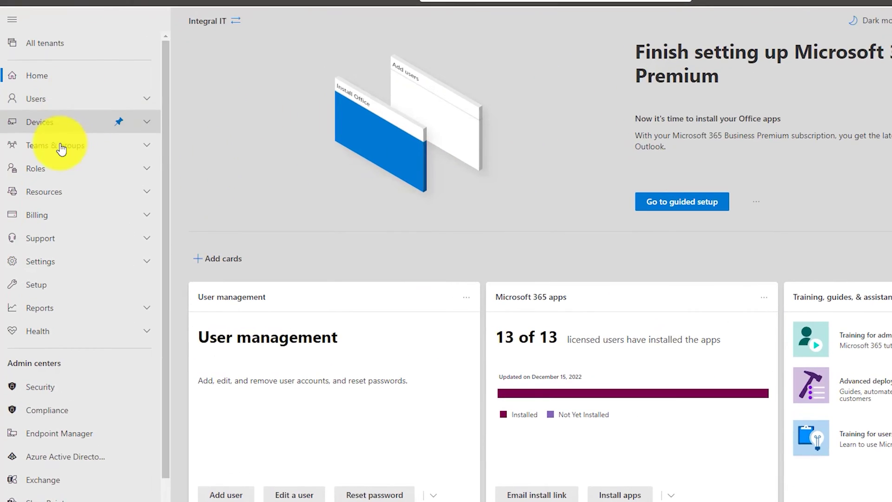
{"action": "scroll", "coordinate": [158, 242], "scroll_direction": "down", "scroll_amount": 1}
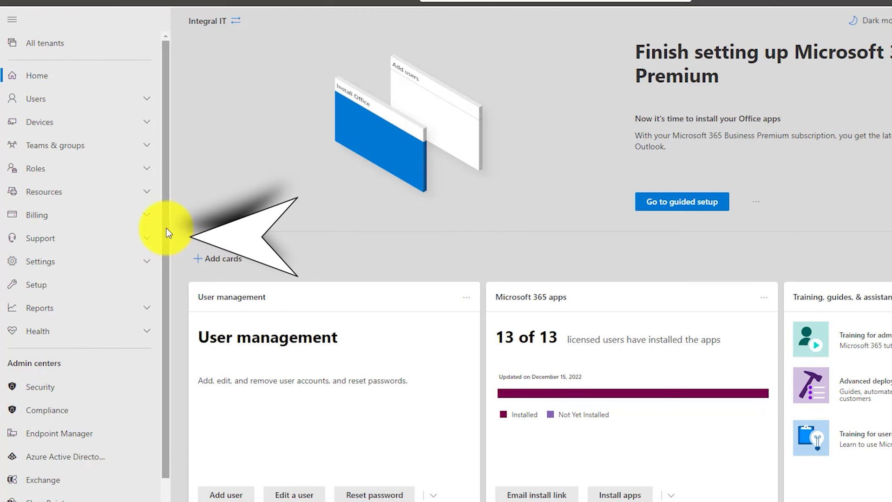
{"action": "scroll", "coordinate": [163, 269], "scroll_direction": "down", "scroll_amount": 2}
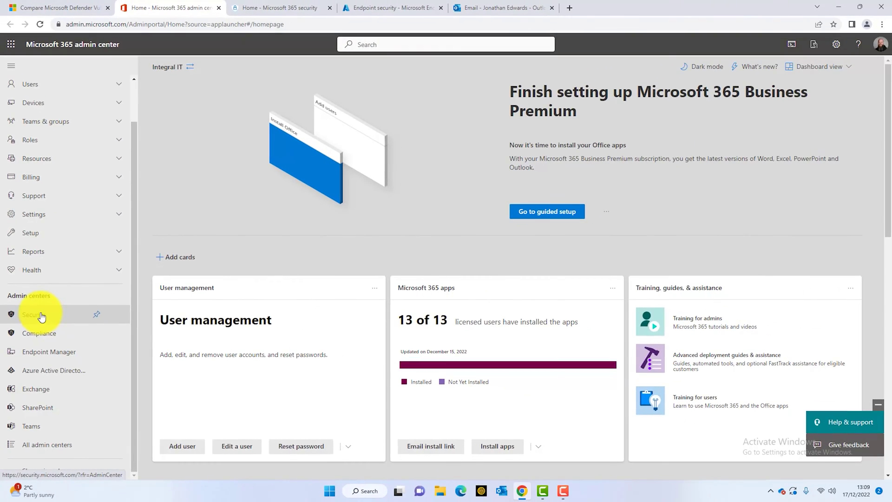
{"action": "left_click", "coordinate": [268, 8]}
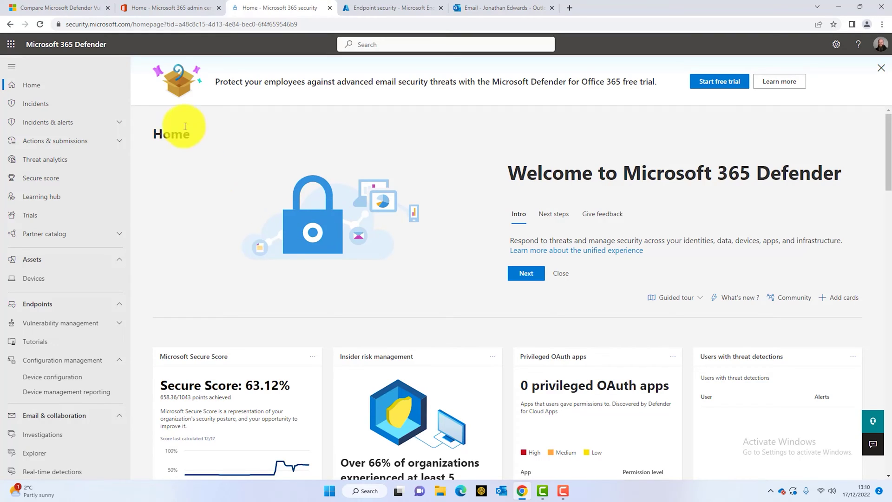
Step: Revisit the Microsoft 365 admin center's list of admin centers, then view the Home and Dashboard pages of Microsoft Endpoint Manager
{"action": "left_click", "coordinate": [161, 7]}
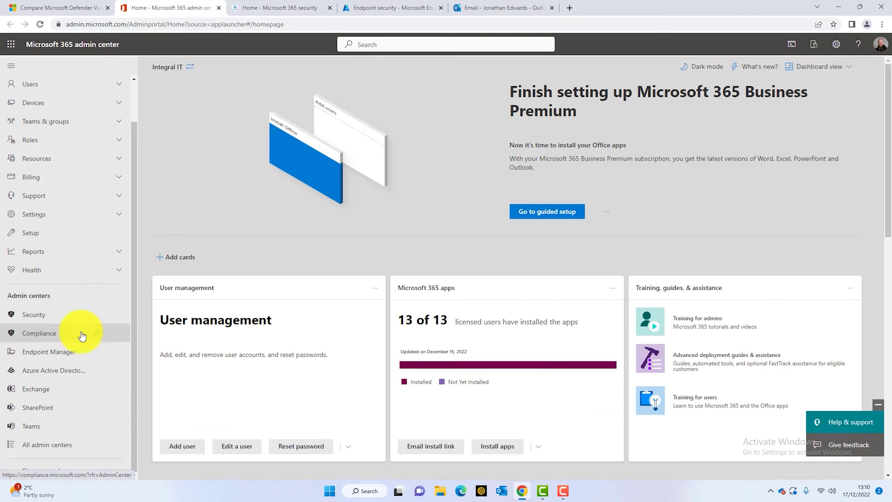
{"action": "left_click", "coordinate": [365, 8]}
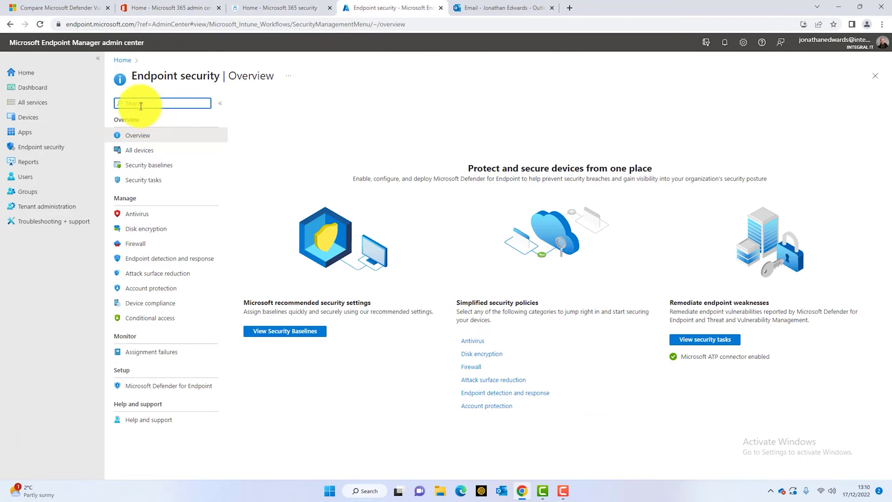
{"action": "left_click", "coordinate": [24, 73]}
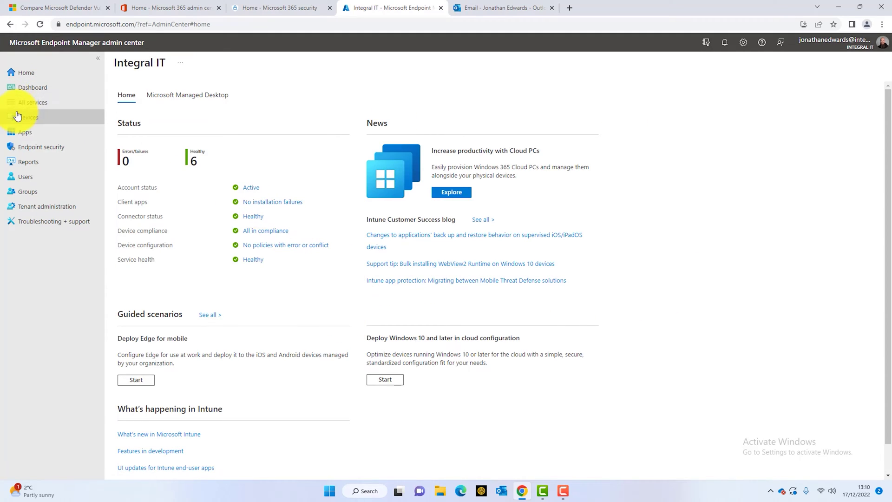
{"action": "left_click", "coordinate": [32, 87]}
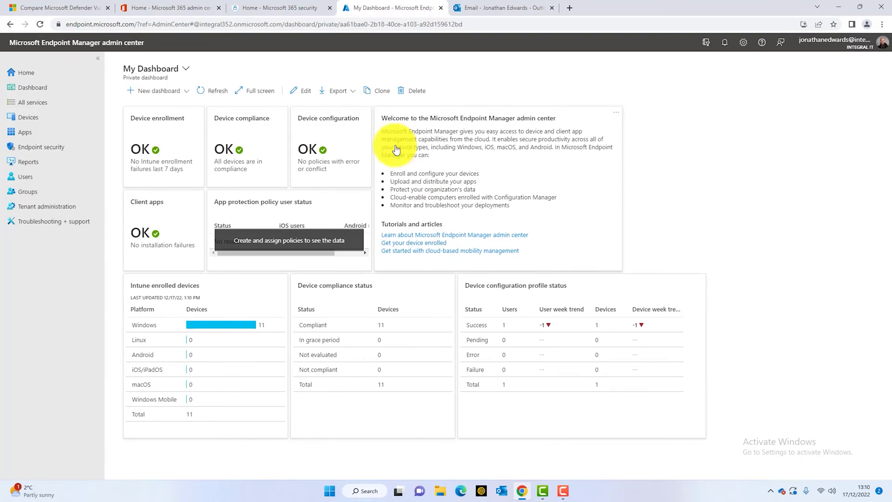
Step: Open the Vulnerability management dashboard in Microsoft 365 Defender and review its cards down to the top exposed devices
{"action": "left_click", "coordinate": [285, 8]}
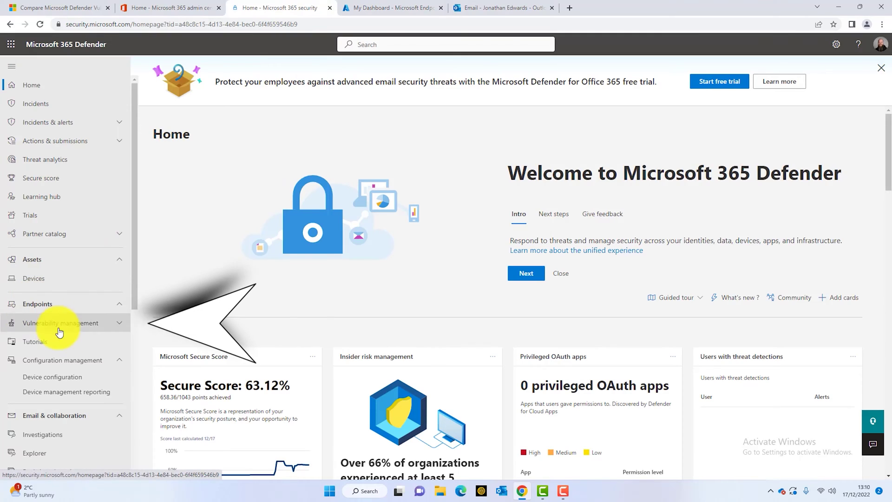
{"action": "left_click", "coordinate": [116, 332]}
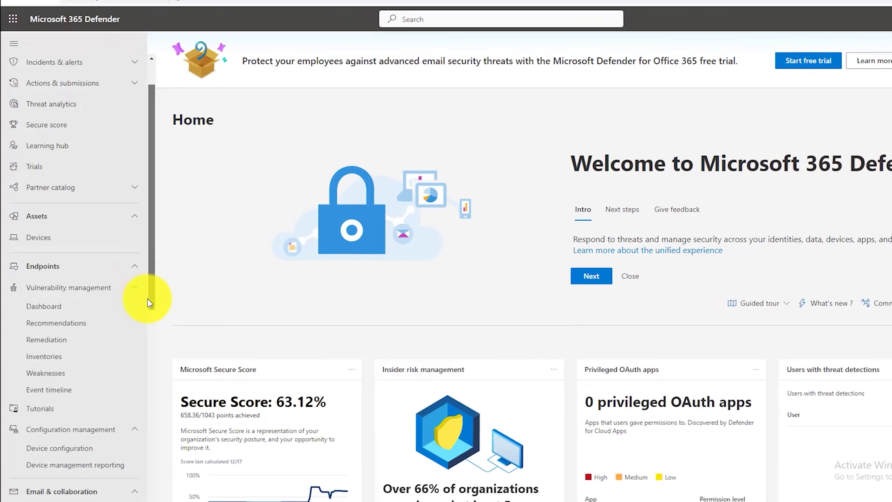
{"action": "scroll", "coordinate": [126, 286], "scroll_direction": "down", "scroll_amount": 1}
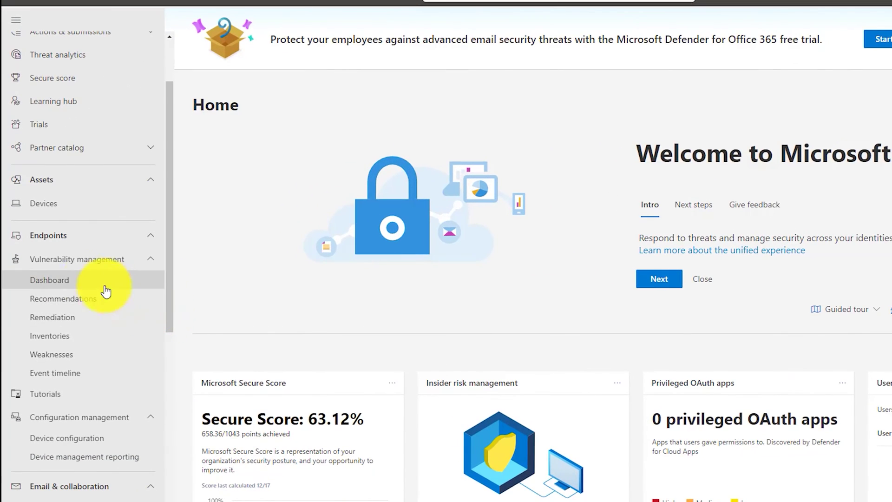
{"action": "left_click", "coordinate": [82, 285]}
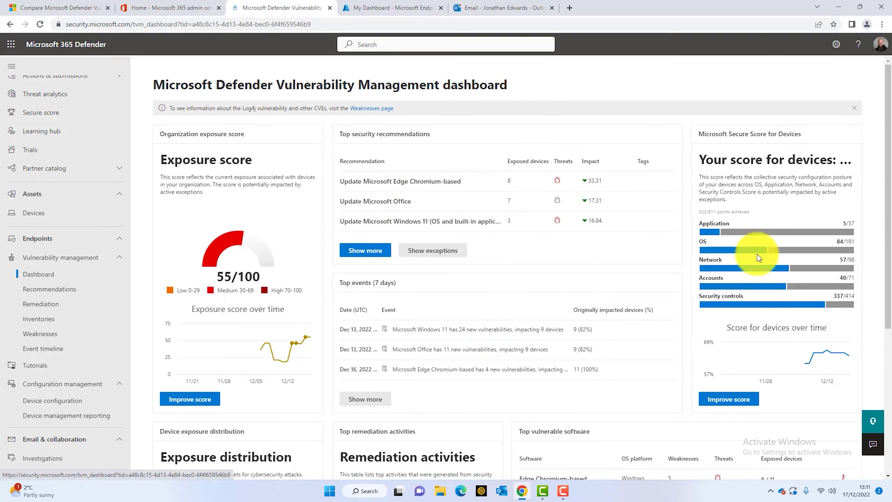
{"action": "left_click_drag", "start_coordinate": [887, 148], "coordinate": [870, 325]}
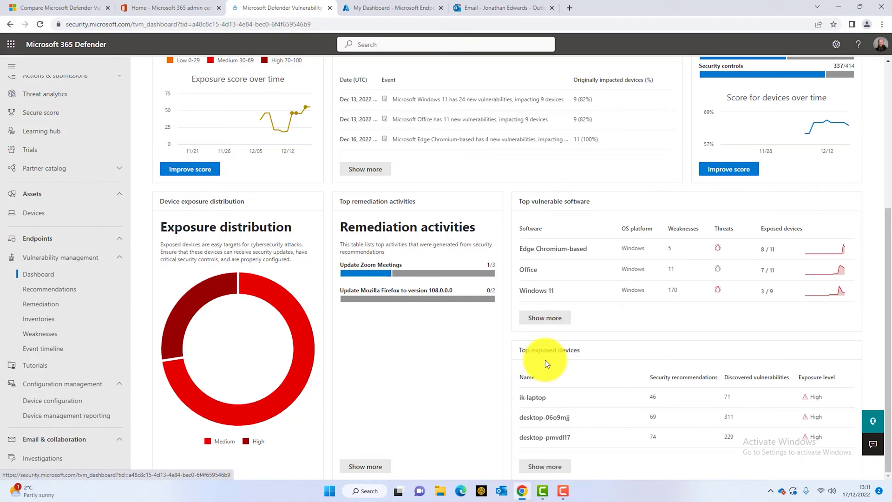
Step: Open the vulnerability management Recommendations list and examine its threats, exposed devices, remediation types and impact
{"action": "left_click", "coordinate": [45, 291]}
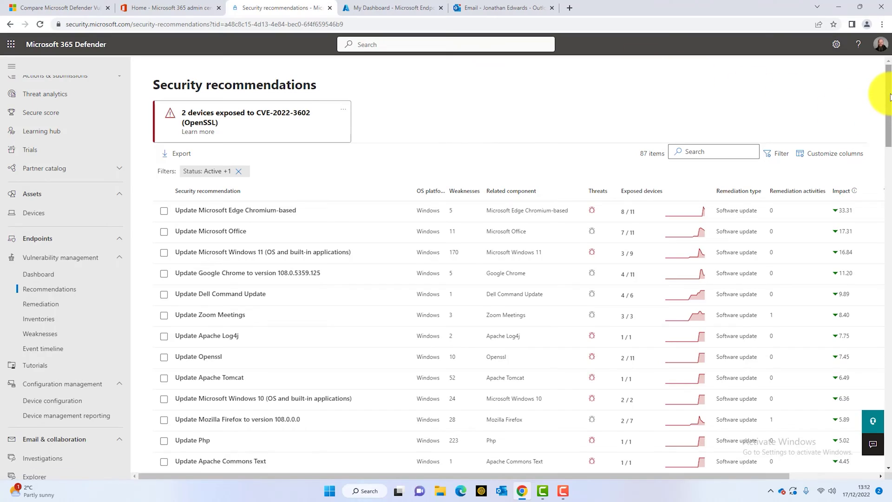
{"action": "scroll", "coordinate": [889, 112], "scroll_direction": "down", "scroll_amount": 1}
{"action": "left_click_drag", "start_coordinate": [890, 111], "coordinate": [888, 83]}
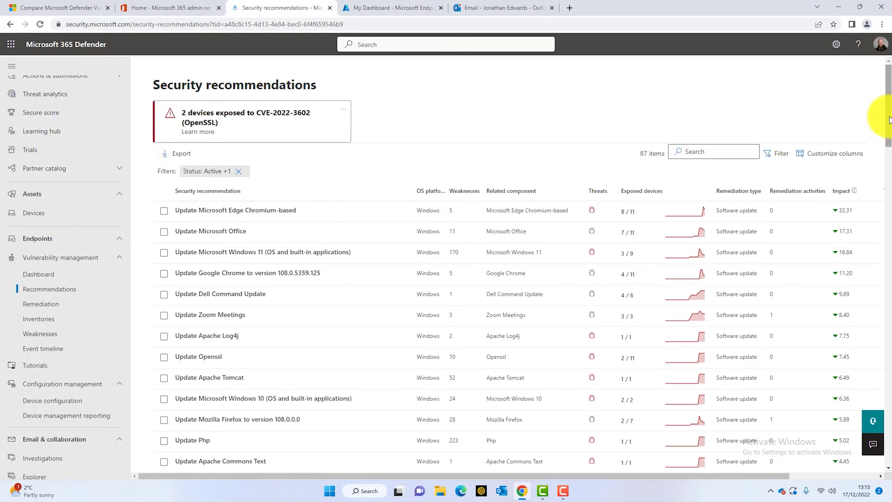
{"action": "left_click_drag", "start_coordinate": [887, 127], "coordinate": [868, 100]}
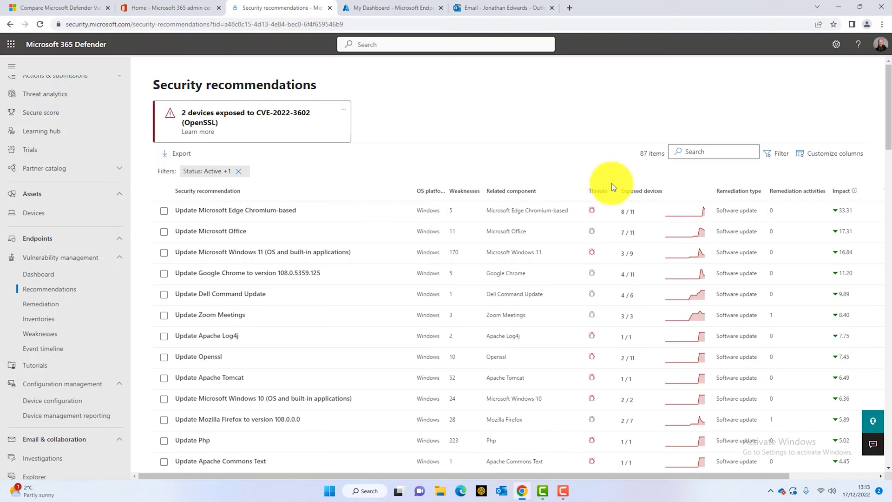
{"action": "mouse_move", "coordinate": [596, 217]}
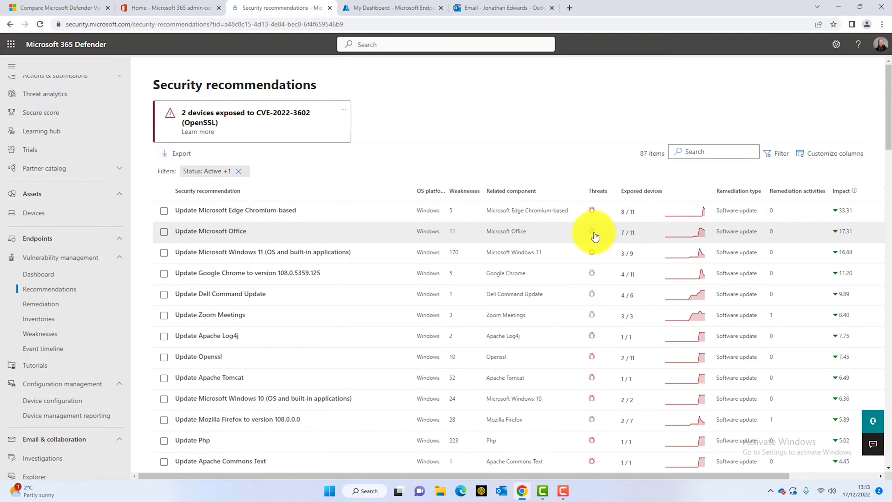
{"action": "mouse_move", "coordinate": [594, 236]}
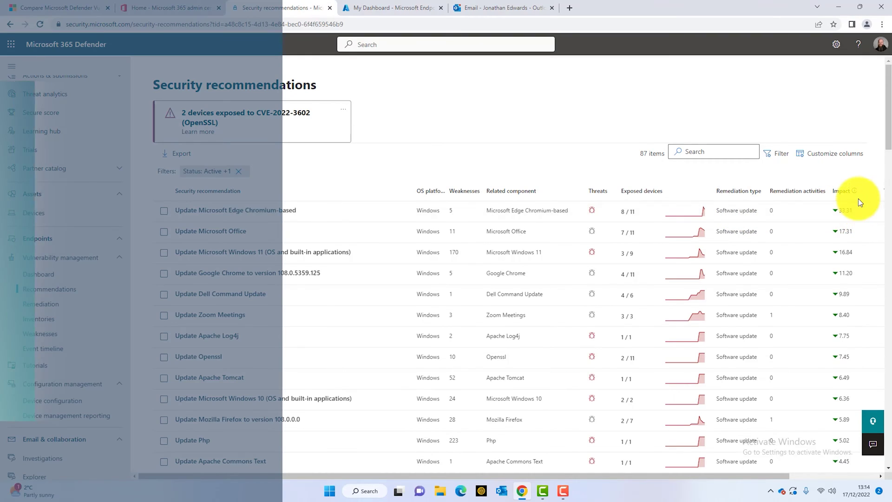
{"action": "mouse_move", "coordinate": [855, 190]}
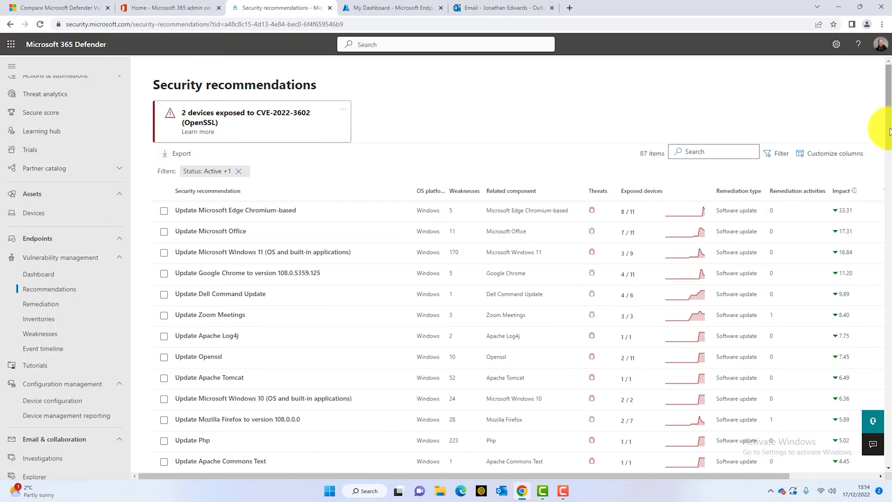
{"action": "scroll", "coordinate": [774, 319], "scroll_direction": "down", "scroll_amount": 3}
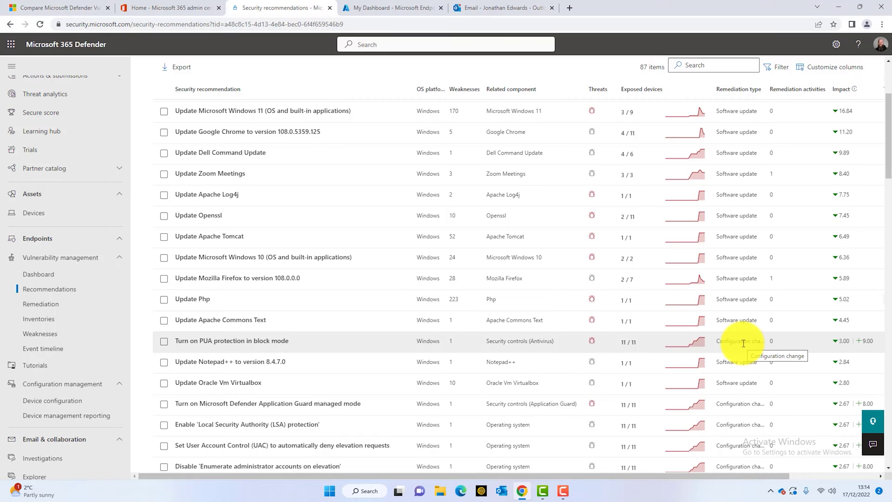
{"action": "left_click_drag", "start_coordinate": [888, 150], "coordinate": [884, 69]}
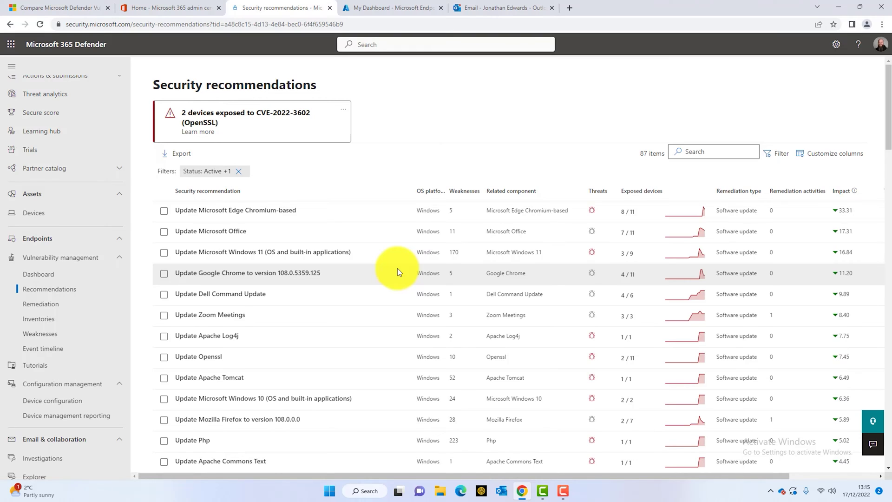
Step: Open the "Update Microsoft Edge Chromium-based" recommendation and review its associated CVEs, exposed devices, installed devices and general details
{"action": "left_click", "coordinate": [163, 211]}
{"action": "left_click", "coordinate": [189, 210]}
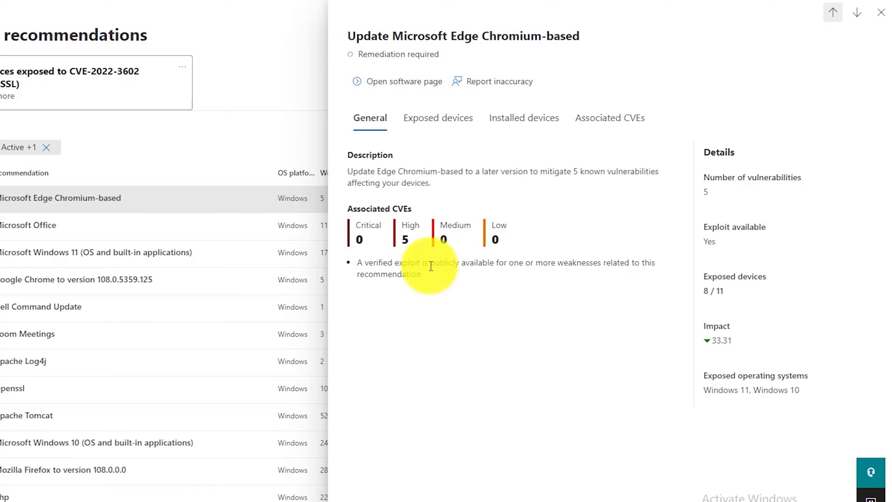
{"action": "mouse_move", "coordinate": [420, 243]}
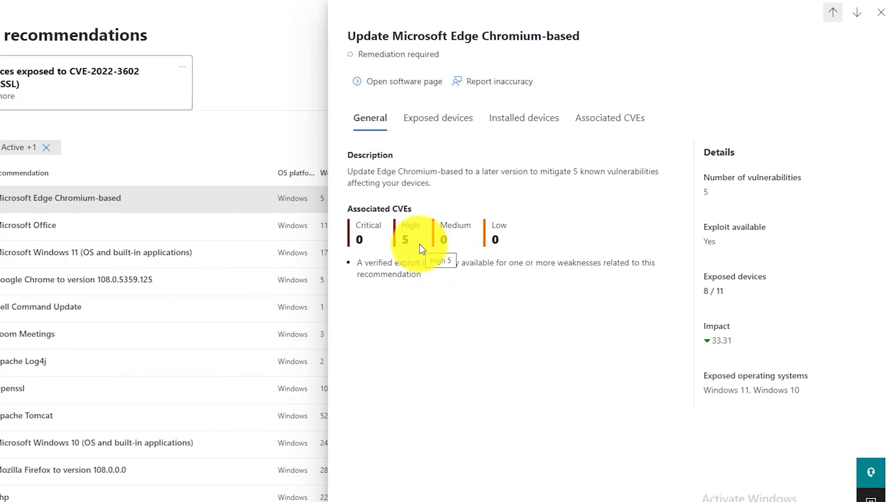
{"action": "left_click", "coordinate": [611, 120]}
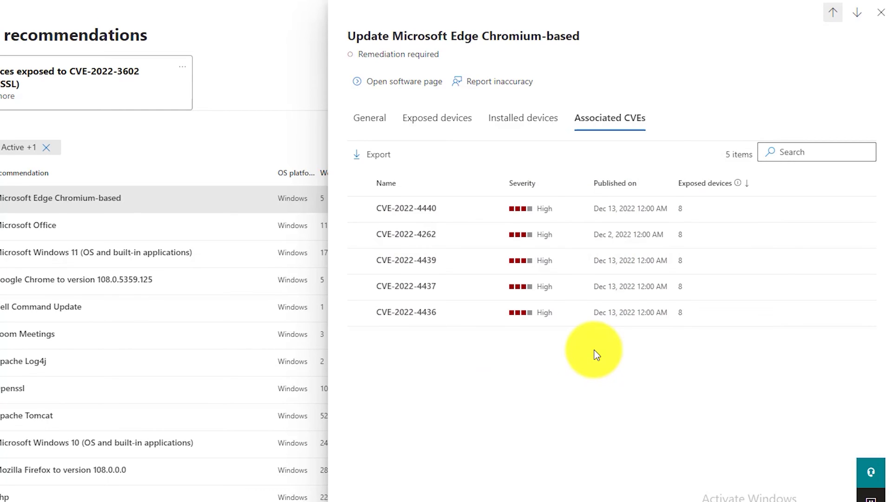
{"action": "left_click", "coordinate": [447, 124]}
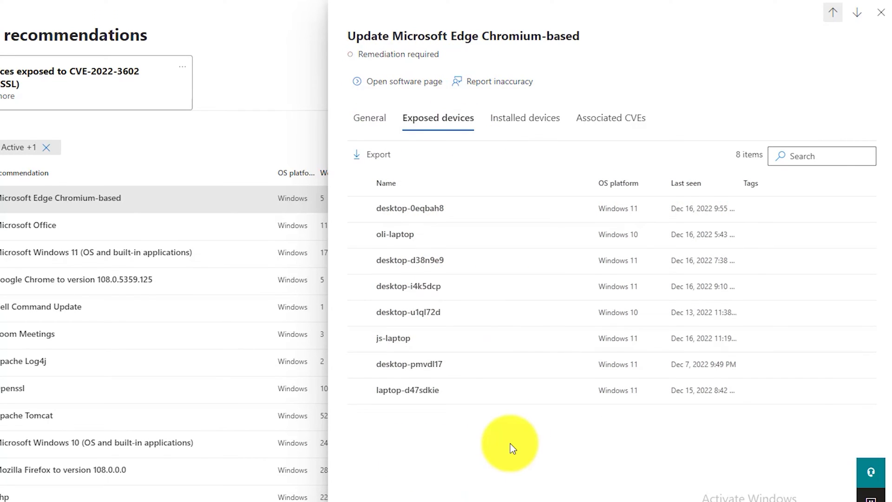
{"action": "left_click", "coordinate": [530, 131]}
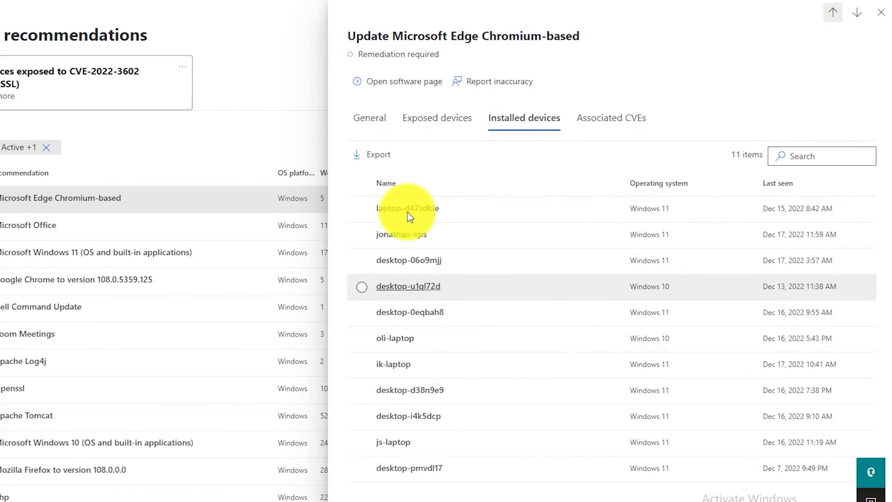
{"action": "left_click", "coordinate": [360, 122]}
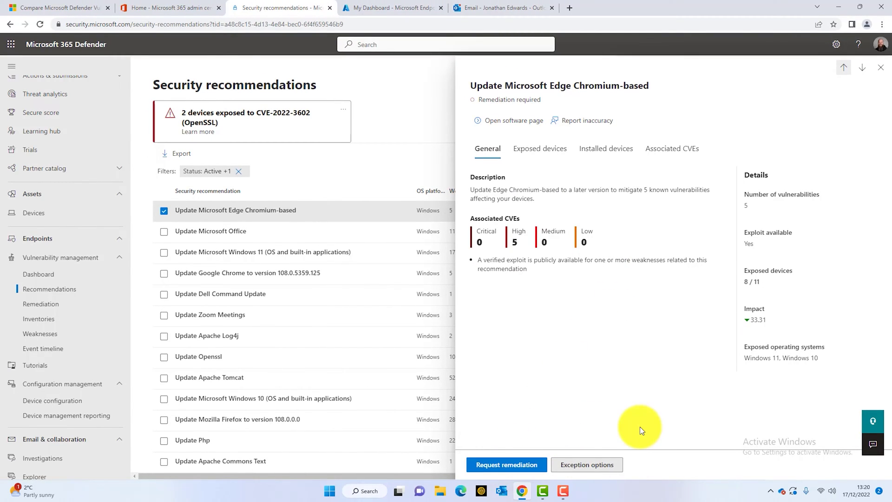
Step: Draft an exception for the Edge update with justification Risk accepted and context "We are aware of the risk, but the update is also a bit dodgy."
{"action": "left_click", "coordinate": [585, 466]}
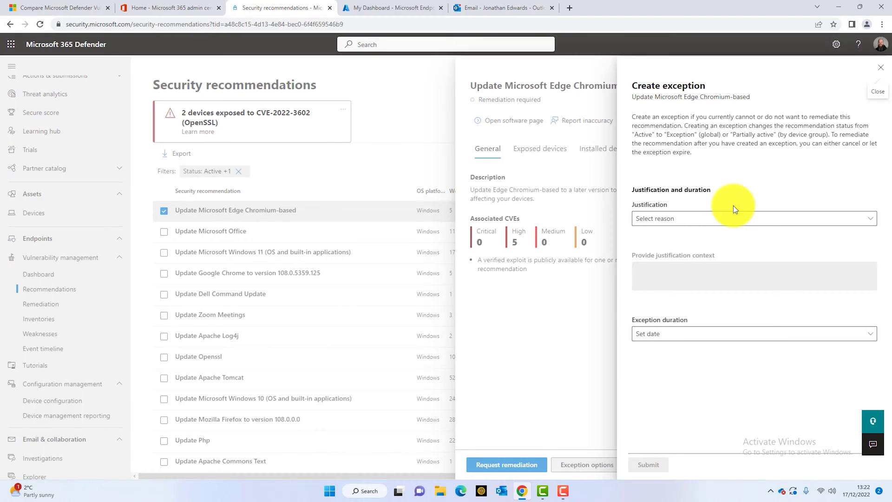
{"action": "left_click", "coordinate": [866, 218]}
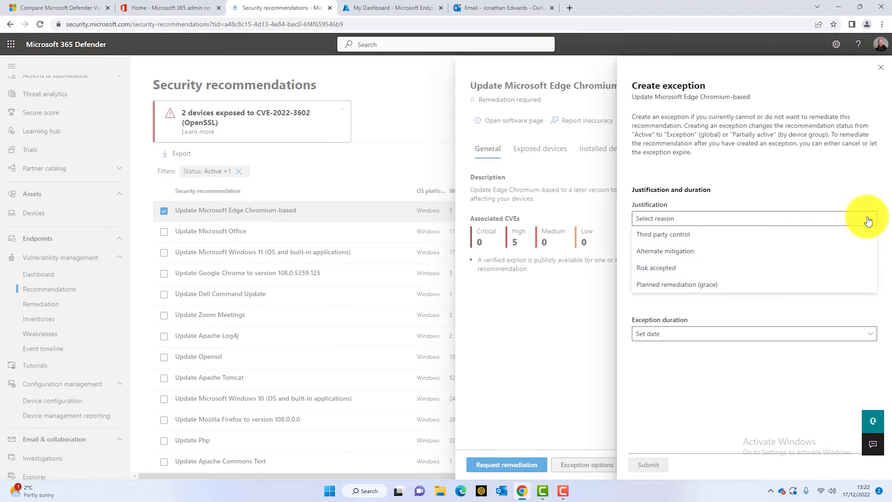
{"action": "left_click", "coordinate": [686, 268]}
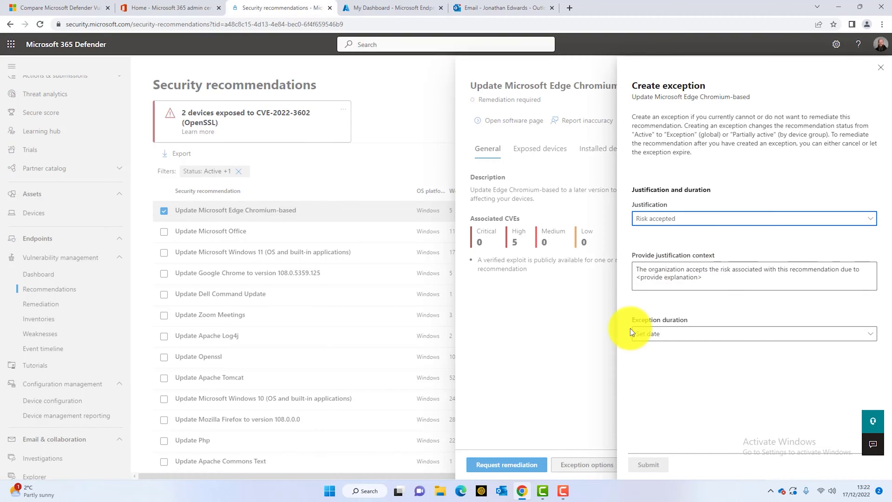
{"action": "left_click", "coordinate": [736, 272]}
{"action": "key", "text": "ctrl+a"}
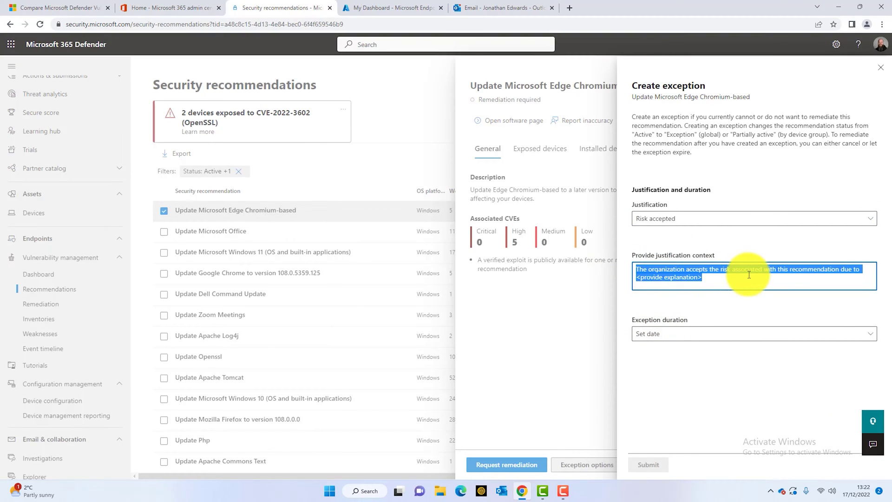
{"action": "type", "text": "We are aware"}
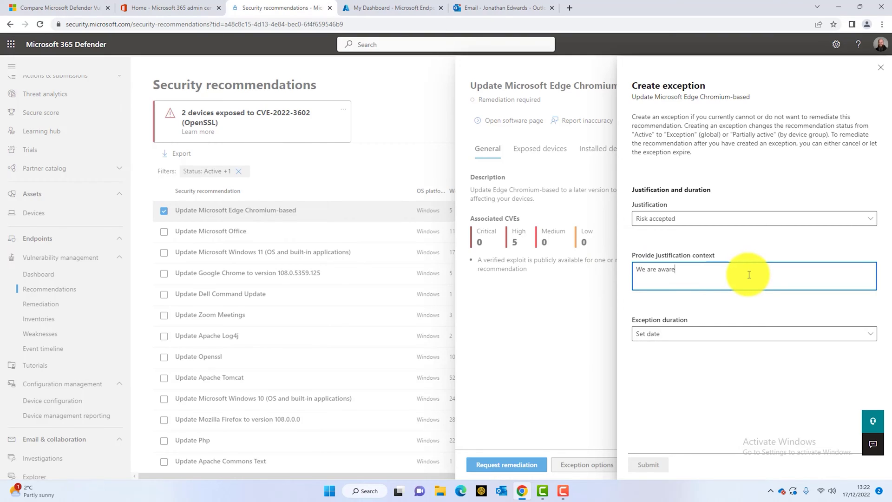
{"action": "type", "text": " of the risk, but the up"}
{"action": "type", "text": "also a but"}
{"action": "key", "text": "BackSpace"}
{"action": "key", "text": "BackSpace"}
{"action": "type", "text": "it dodgy"}
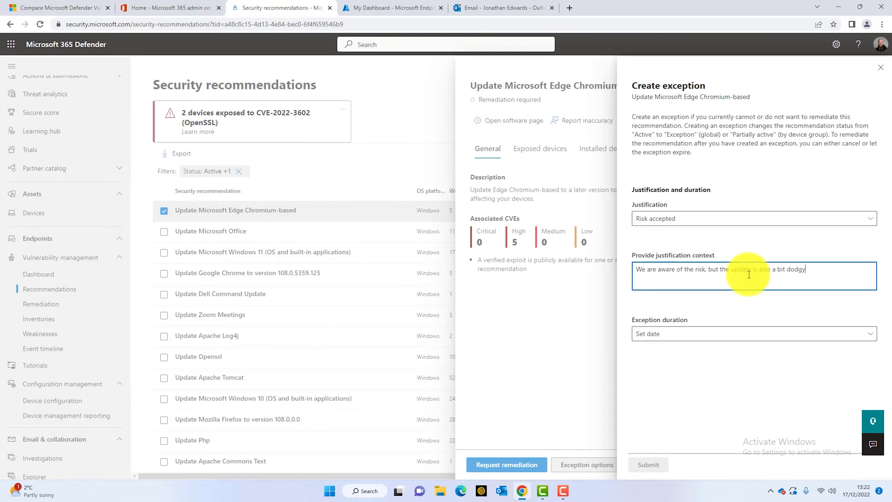
{"action": "type", "text": "."}
Step: View the available exception durations and discard the Edge update exception without submitting it
{"action": "left_click", "coordinate": [722, 337]}
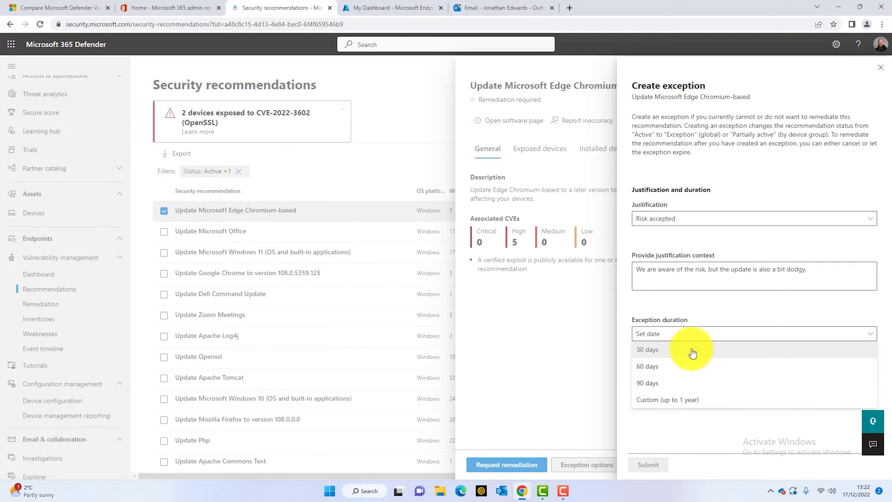
{"action": "left_click", "coordinate": [718, 430]}
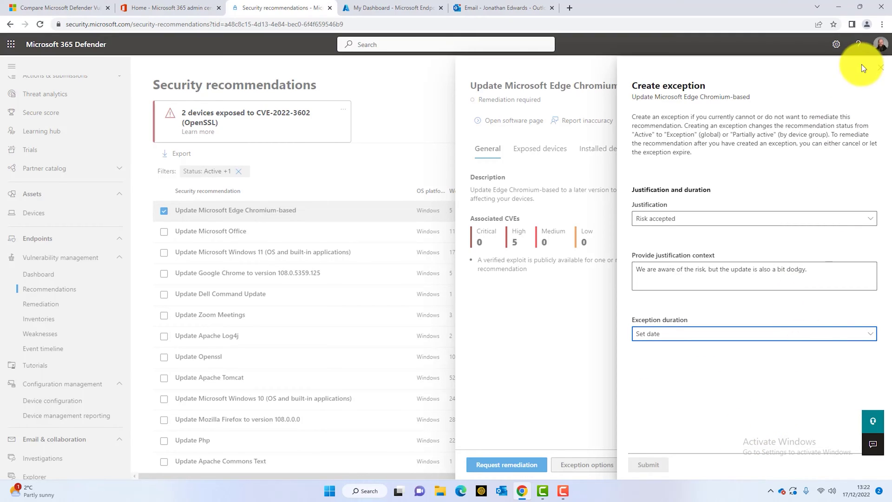
{"action": "left_click", "coordinate": [881, 71]}
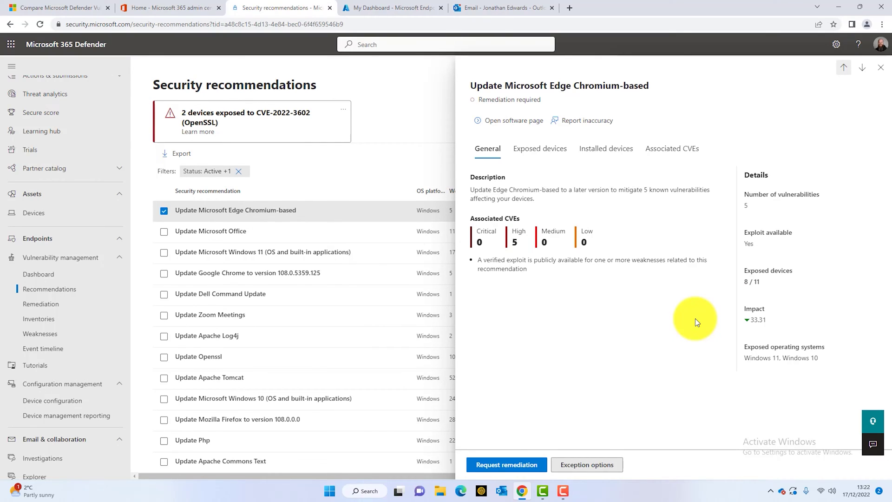
Step: Start a remediation request for the Edge update, try the alternative remediation options and settle on Software update (recommended)
{"action": "left_click", "coordinate": [511, 465]}
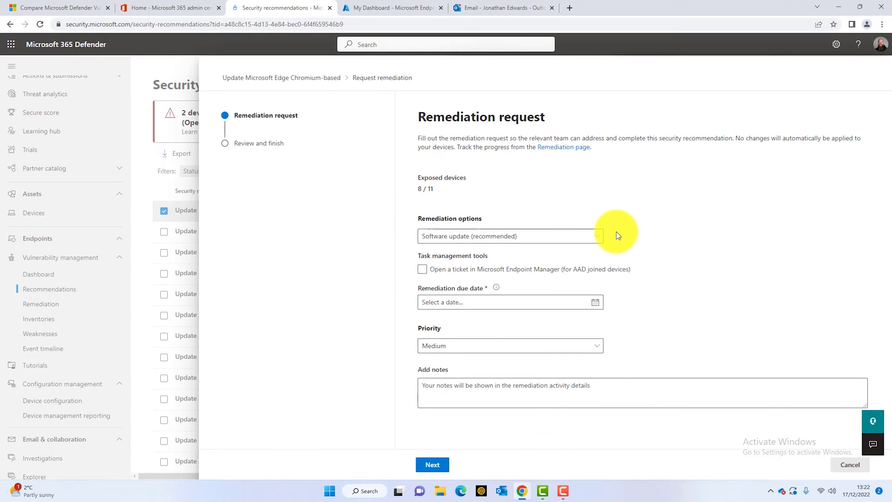
{"action": "left_click", "coordinate": [598, 236]}
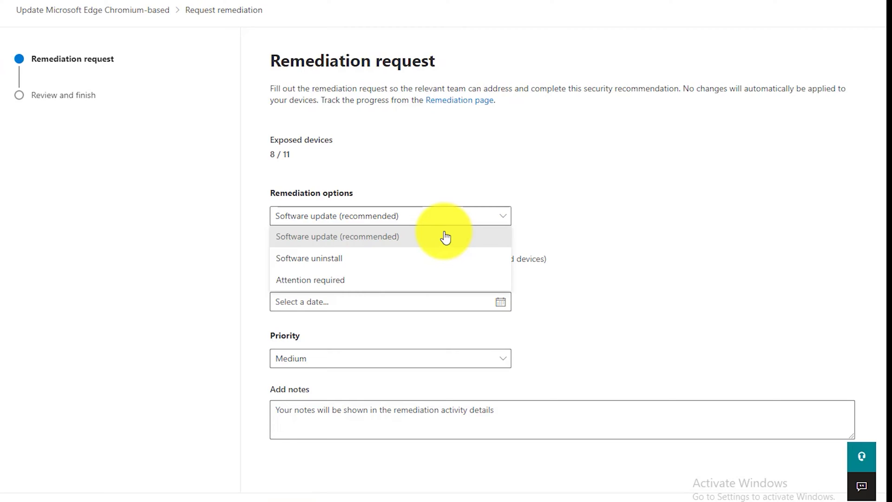
{"action": "left_click", "coordinate": [339, 261]}
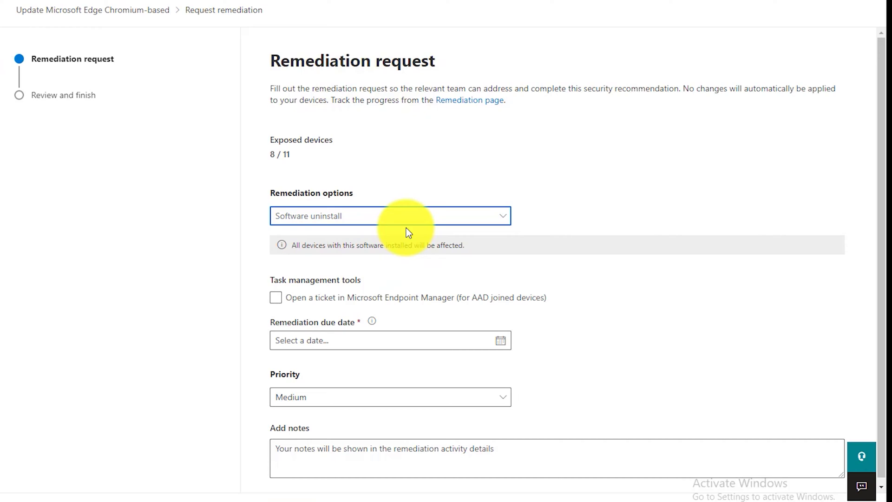
{"action": "key", "text": "Up"}
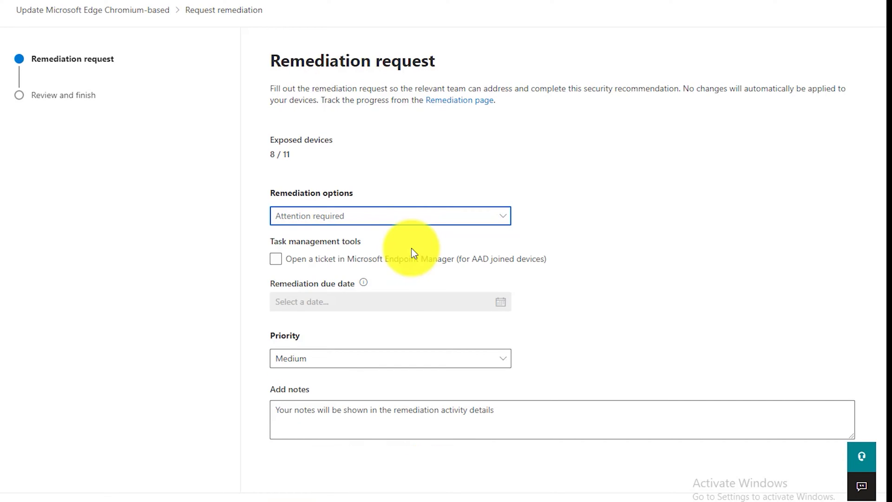
{"action": "left_click", "coordinate": [423, 226]}
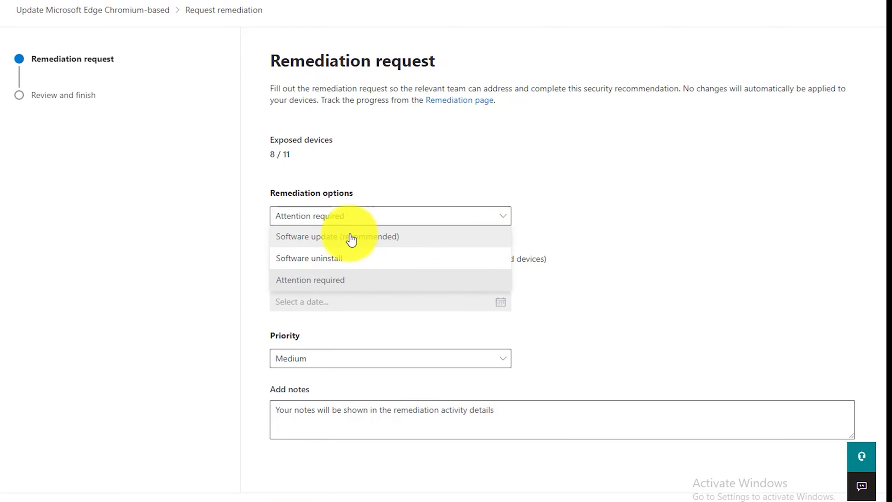
{"action": "left_click", "coordinate": [344, 236]}
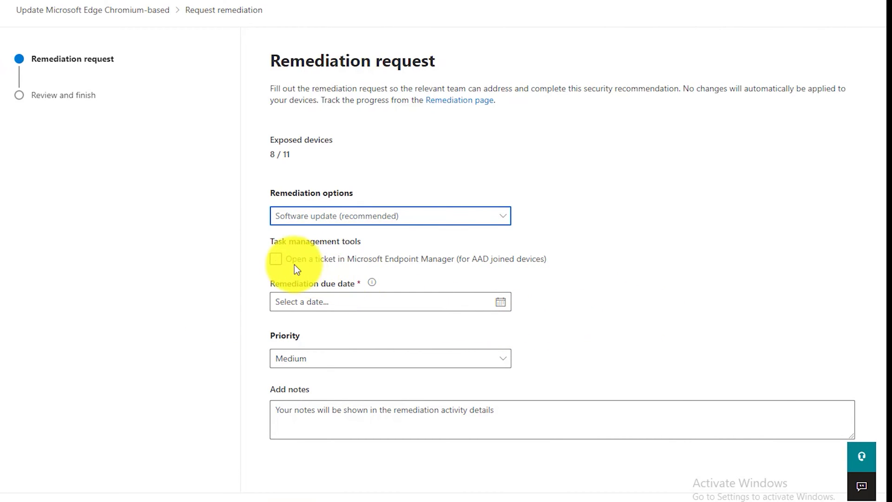
Step: Enable opening a ticket in Microsoft Endpoint Manager and set the remediation due date to Mon Dec 19 2022 with Medium priority
{"action": "left_click", "coordinate": [276, 259]}
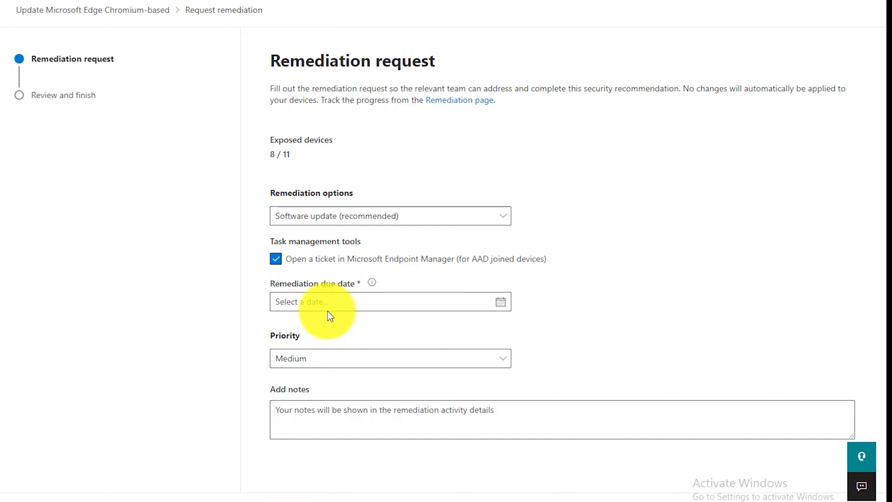
{"action": "left_click", "coordinate": [502, 303]}
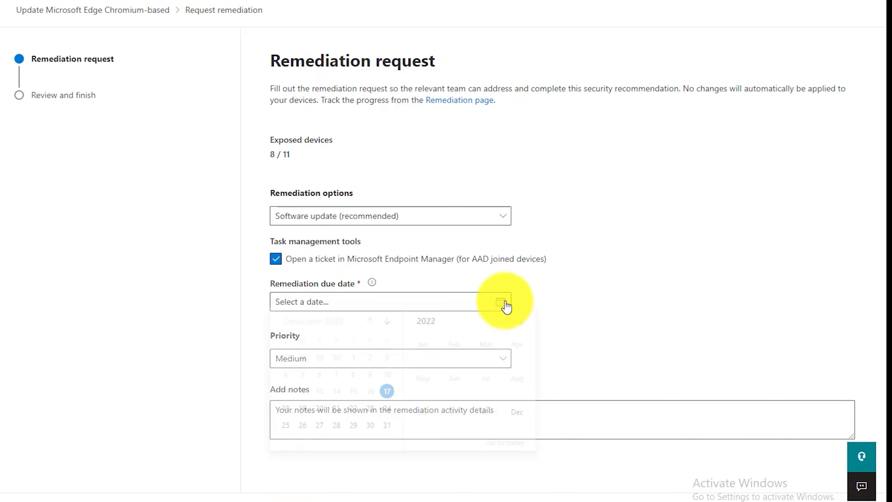
{"action": "left_click", "coordinate": [302, 415]}
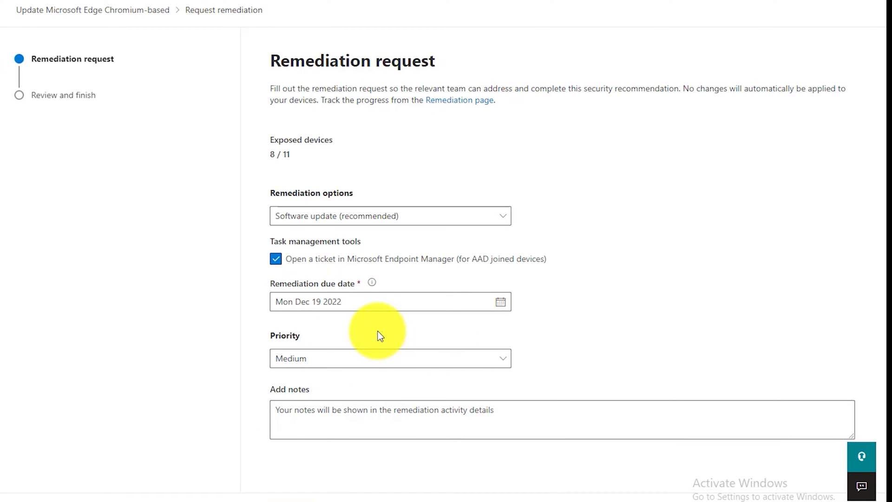
{"action": "left_click", "coordinate": [507, 365]}
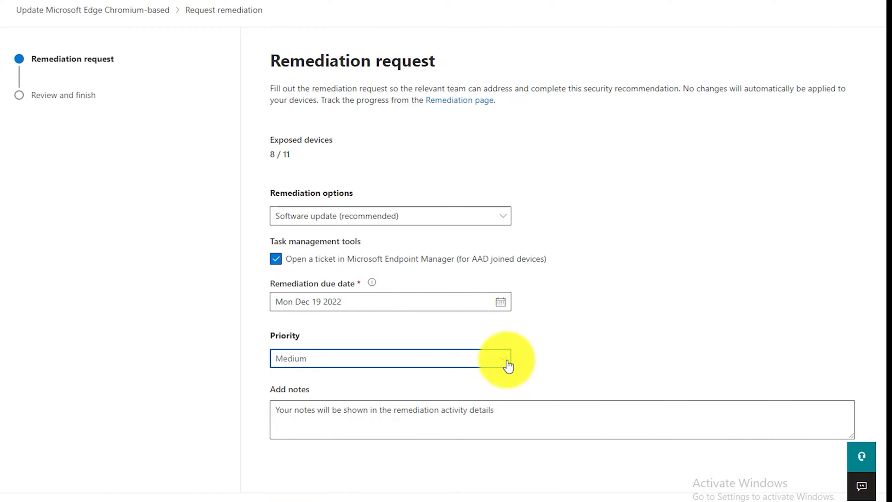
{"action": "left_click", "coordinate": [335, 404]}
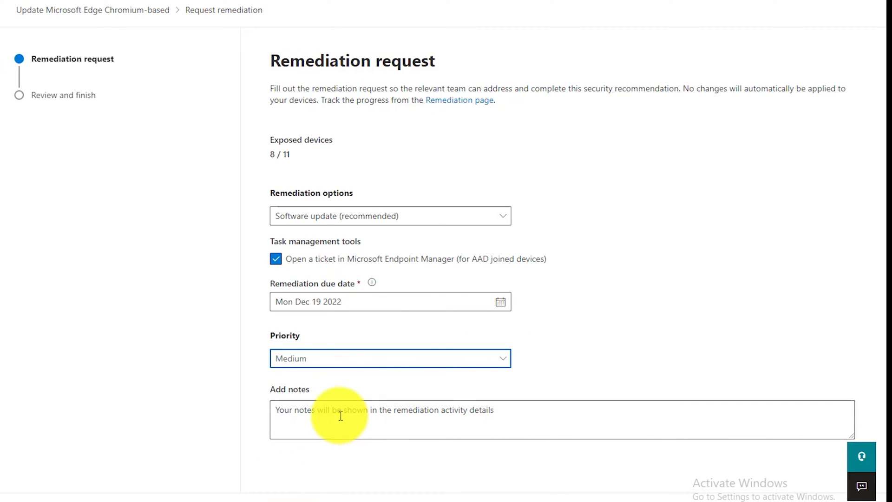
Step: Add the note "Update Edge - JE", submit the remediation request and close the recommendation's details
{"action": "left_click", "coordinate": [516, 414]}
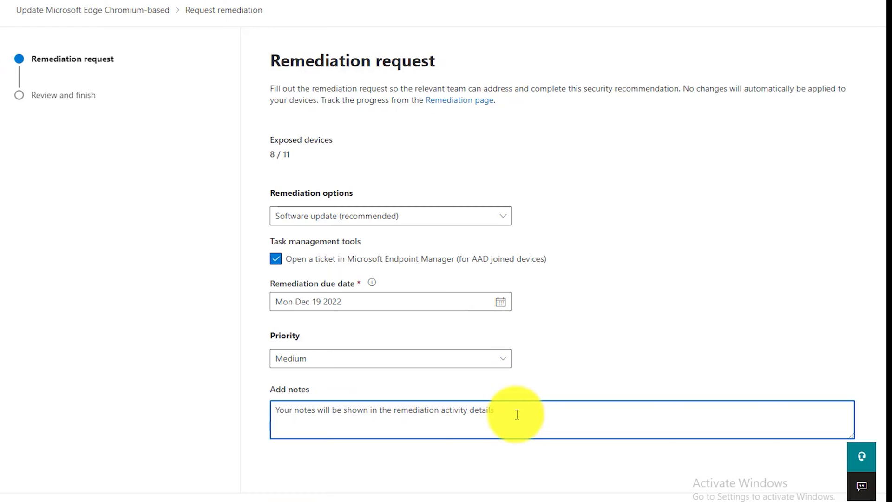
{"action": "type", "text": "Update Ed"}
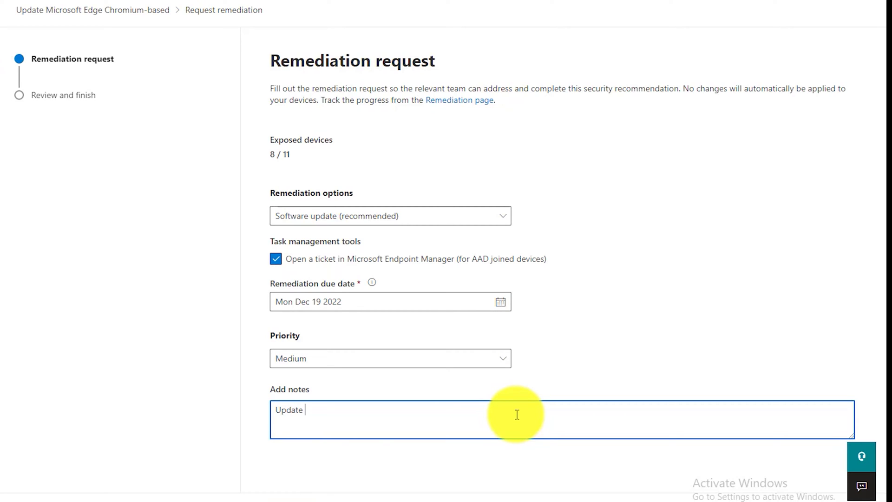
{"action": "type", "text": "ge - JE"}
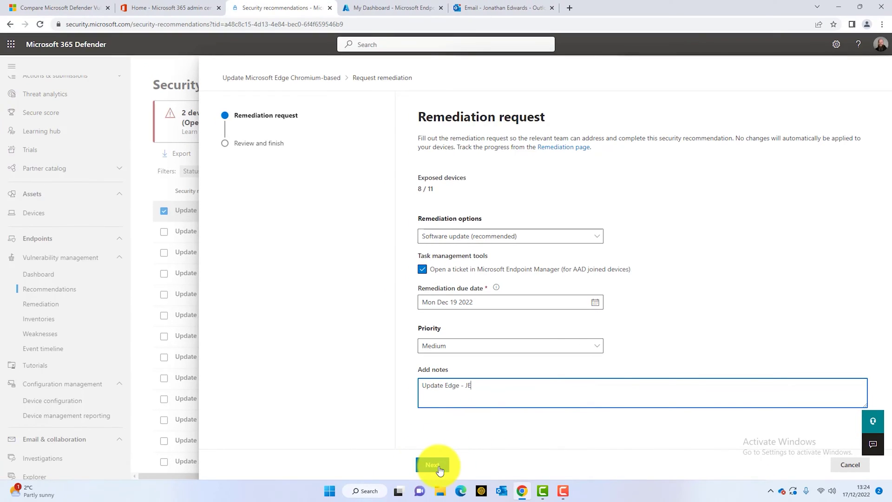
{"action": "left_click", "coordinate": [434, 465]}
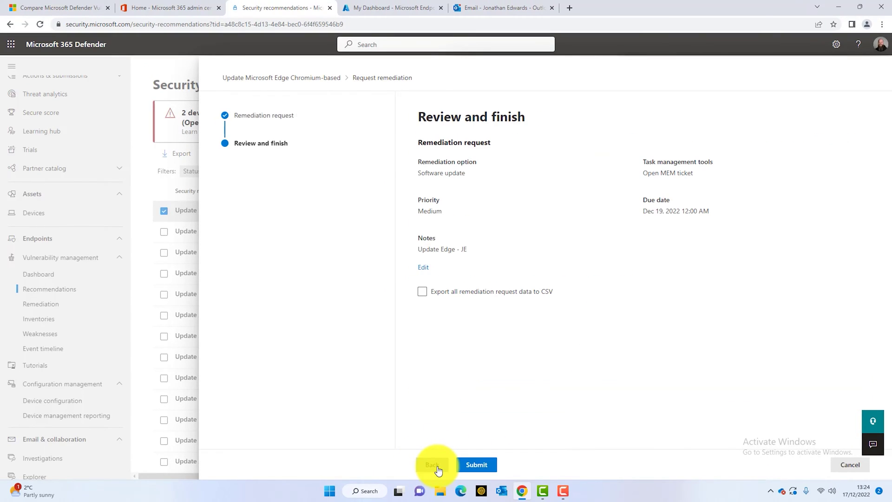
{"action": "left_click", "coordinate": [477, 464]}
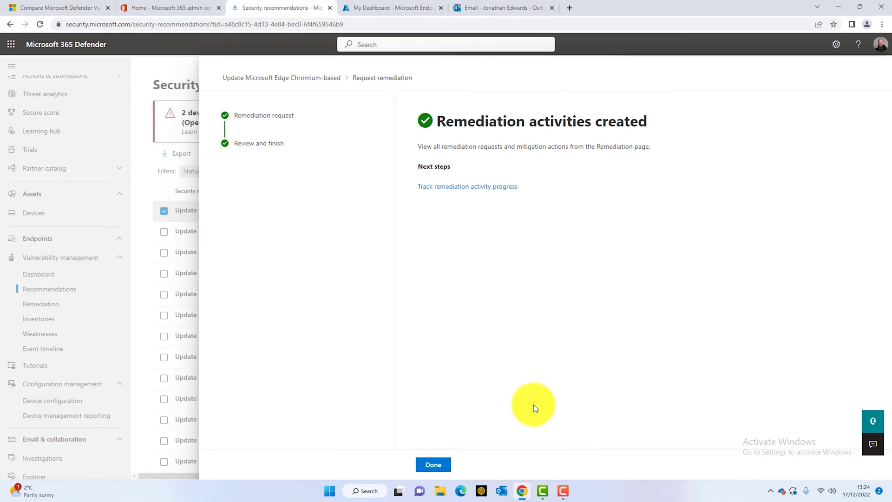
{"action": "left_click", "coordinate": [436, 464]}
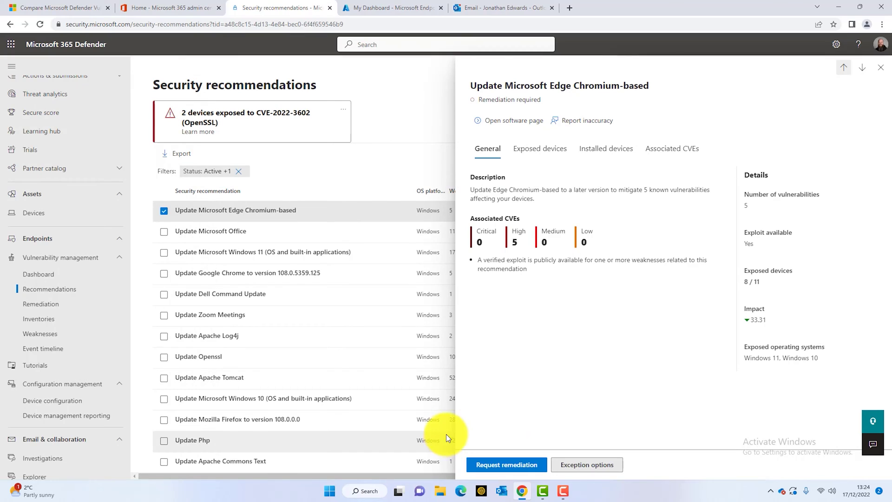
{"action": "left_click", "coordinate": [881, 67]}
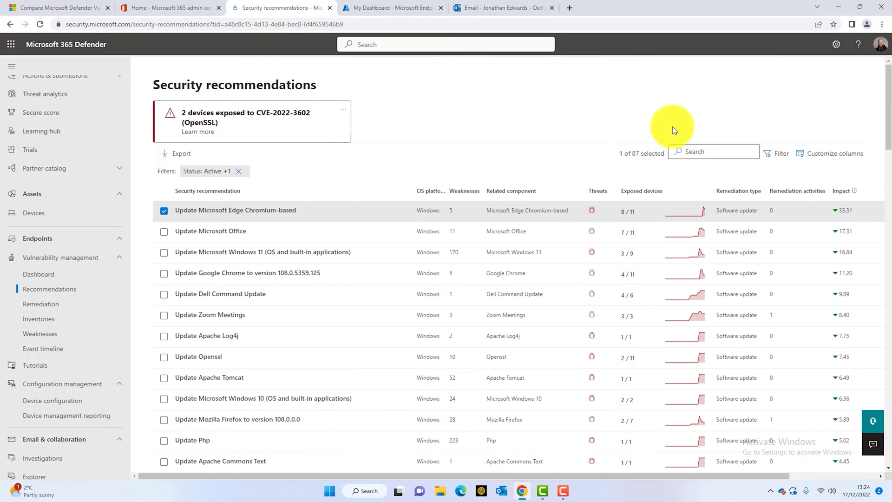
Step: Switch to Microsoft Endpoint Manager and accept the "Update Microsoft Edge Chromium-based" security task without notes under Endpoint security
{"action": "left_click", "coordinate": [375, 7]}
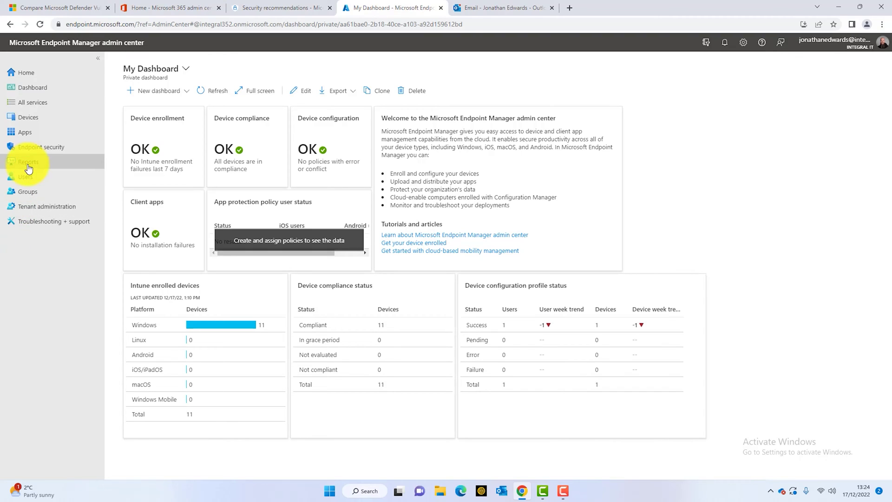
{"action": "left_click", "coordinate": [33, 146]}
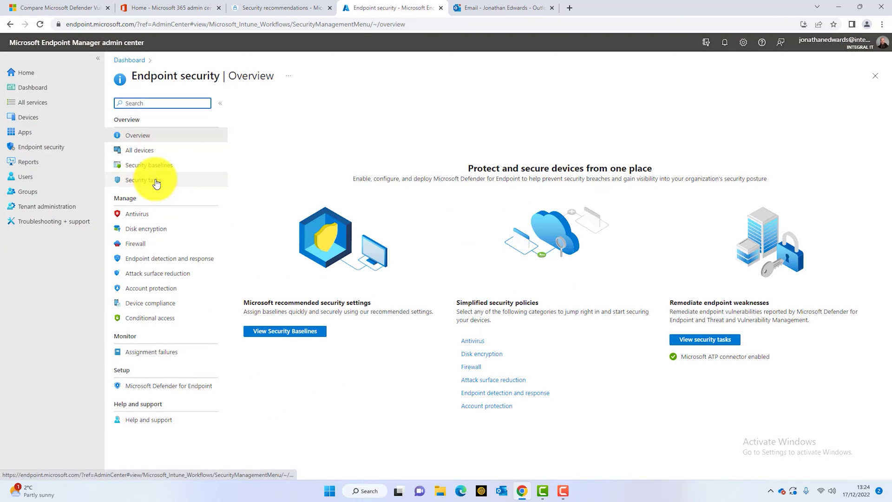
{"action": "left_click", "coordinate": [156, 181]}
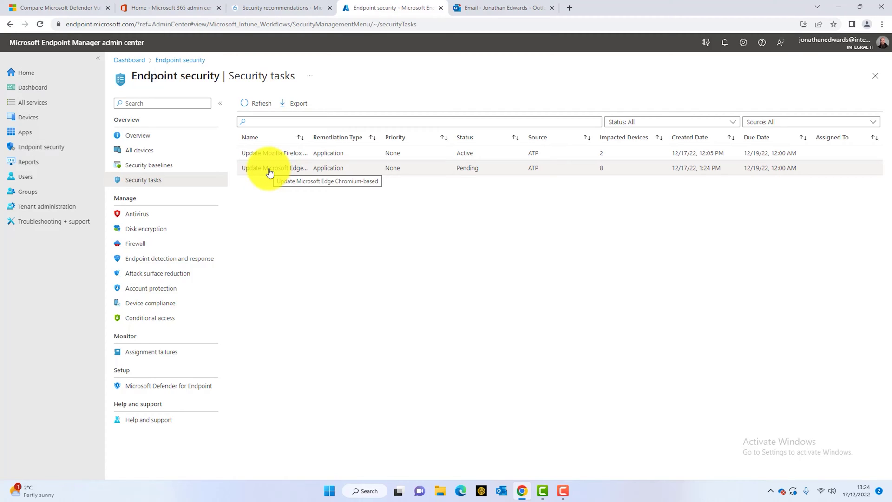
{"action": "left_click", "coordinate": [328, 171]}
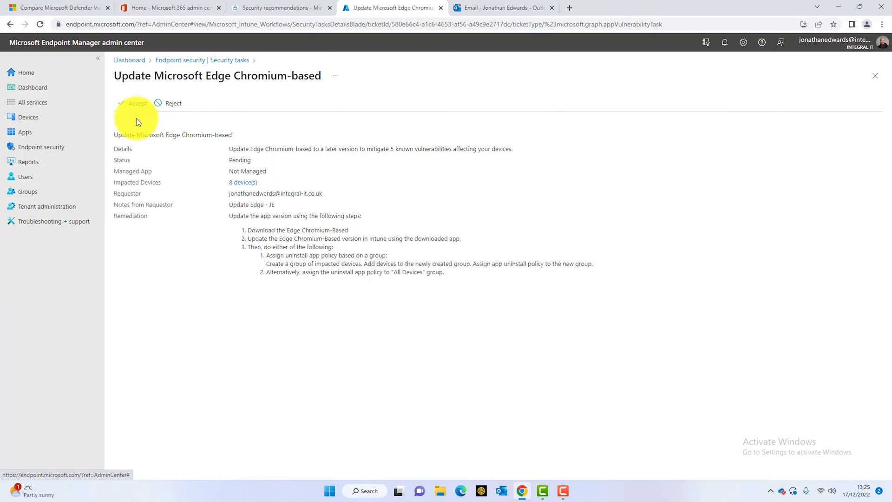
{"action": "left_click", "coordinate": [132, 103]}
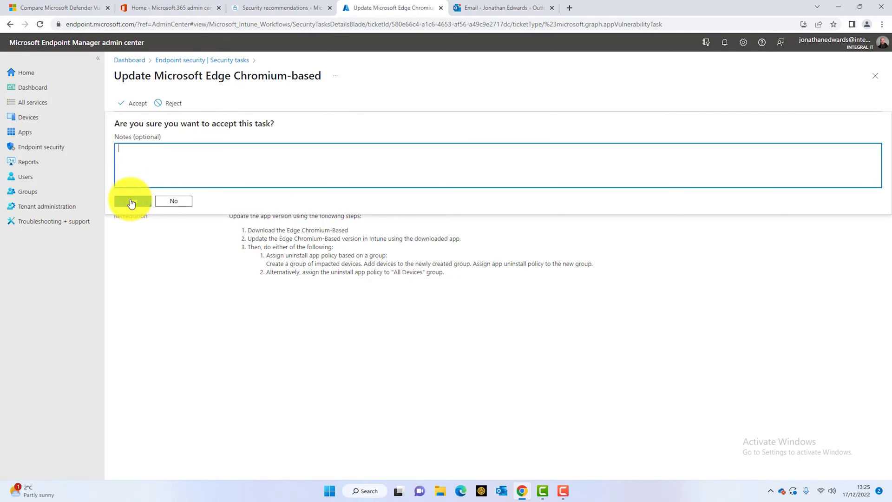
{"action": "left_click", "coordinate": [133, 202]}
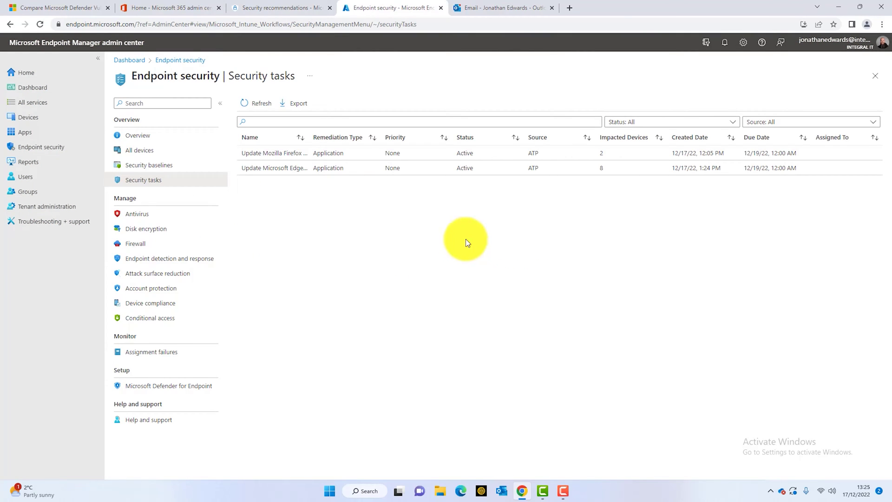
Step: Reopen the accepted Edge update task to review its details and available actions, and return to the Security recommendations in Microsoft 365 Defender
{"action": "left_click", "coordinate": [302, 167]}
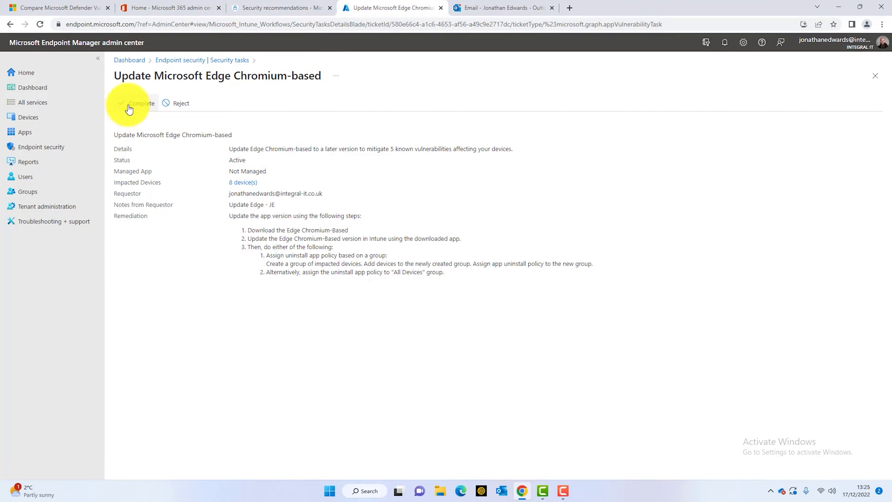
{"action": "left_click", "coordinate": [276, 6]}
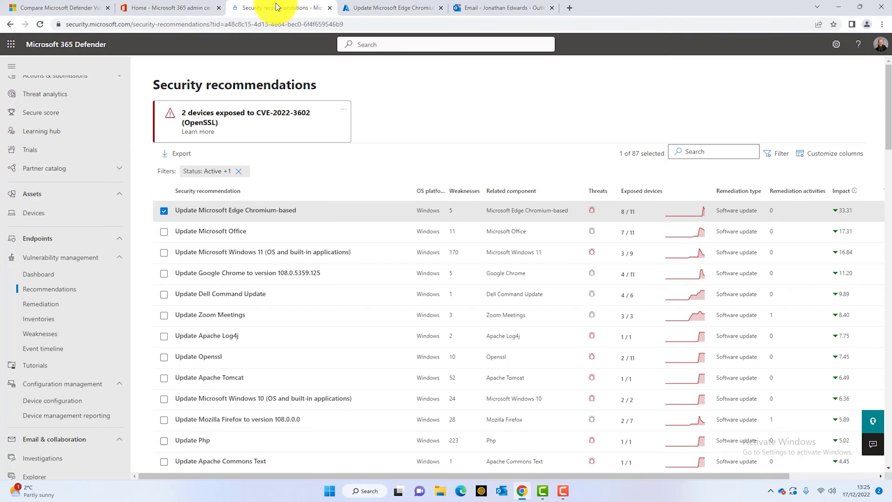
Step: Review the details of the Update Microsoft Edge Chromium-based activity under Remediation, close them, and revisit the Recommendations and Remediation pages
{"action": "left_click", "coordinate": [41, 304]}
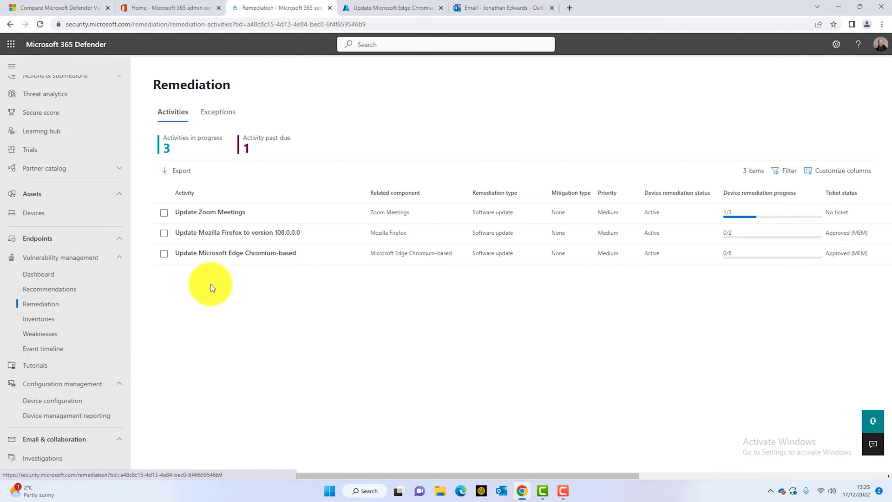
{"action": "left_click", "coordinate": [233, 252]}
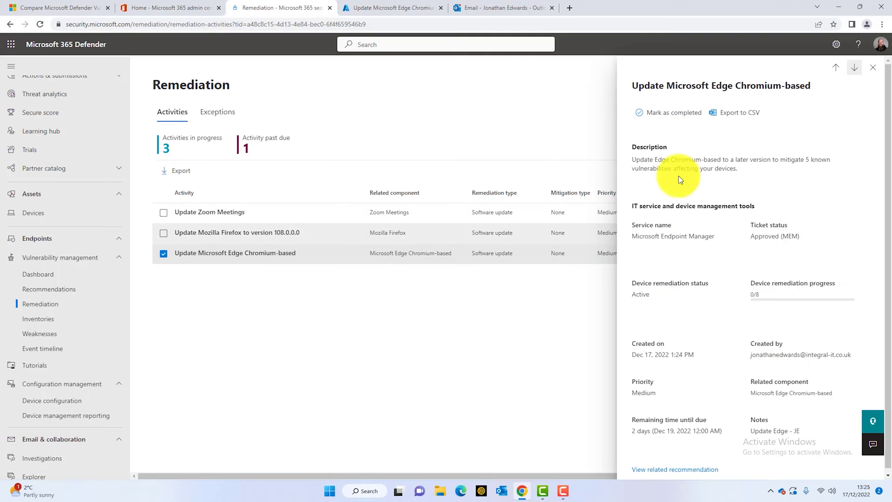
{"action": "left_click", "coordinate": [870, 70]}
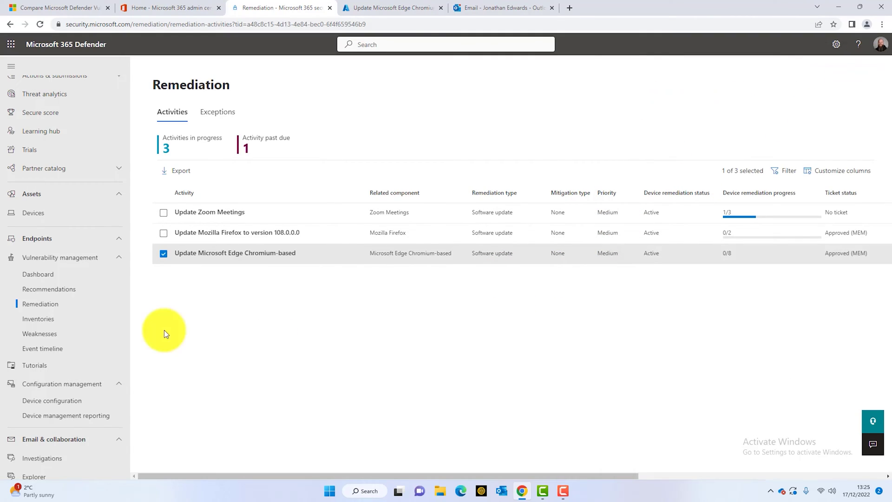
{"action": "left_click", "coordinate": [102, 298]}
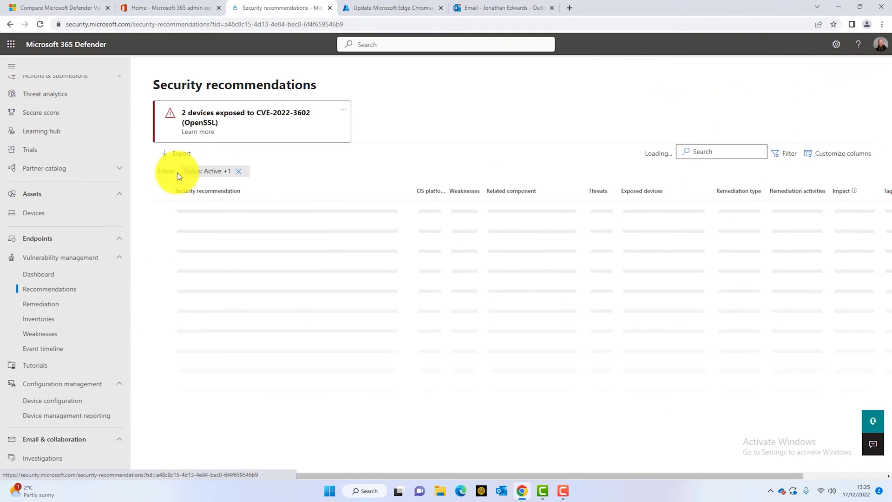
{"action": "left_click", "coordinate": [65, 301]}
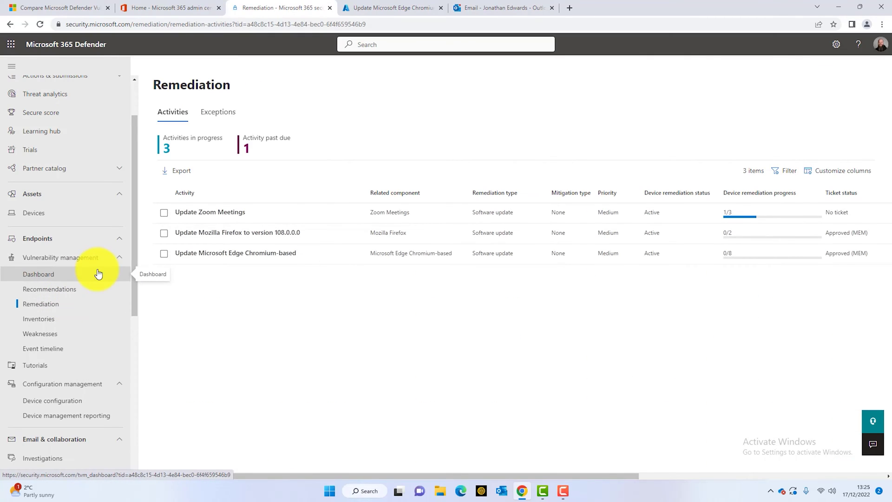
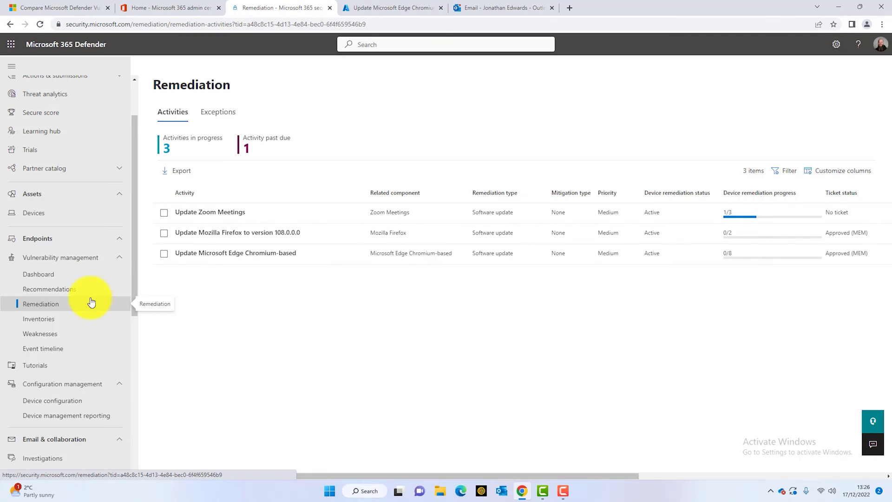
Step: Look through the software inventory of Vulnerability management and open the list of weaknesses
{"action": "left_click", "coordinate": [59, 318]}
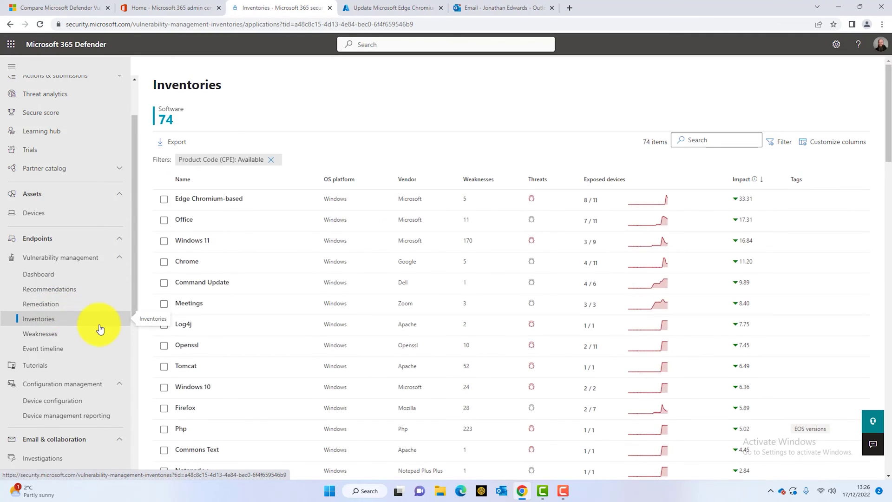
{"action": "mouse_move", "coordinate": [887, 100]}
{"action": "left_mouse_down"}
{"action": "mouse_move", "coordinate": [887, 176]}
{"action": "mouse_move", "coordinate": [888, 88]}
{"action": "left_mouse_up"}
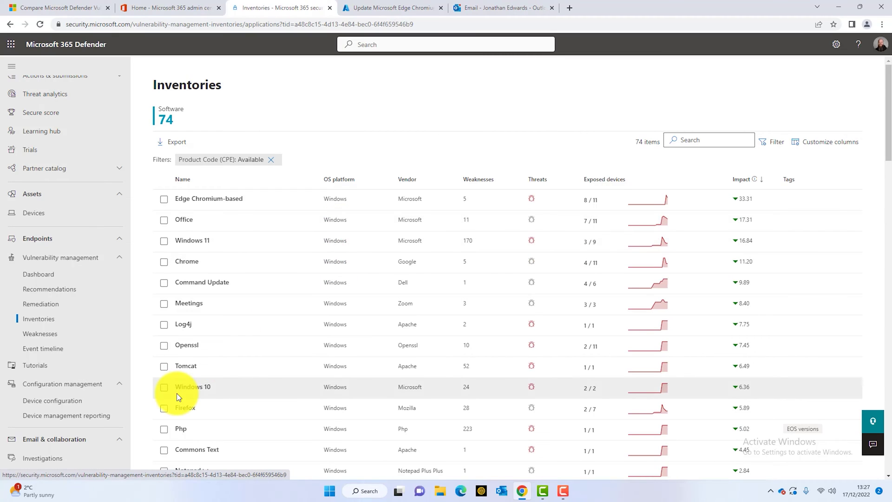
{"action": "left_click", "coordinate": [44, 333]}
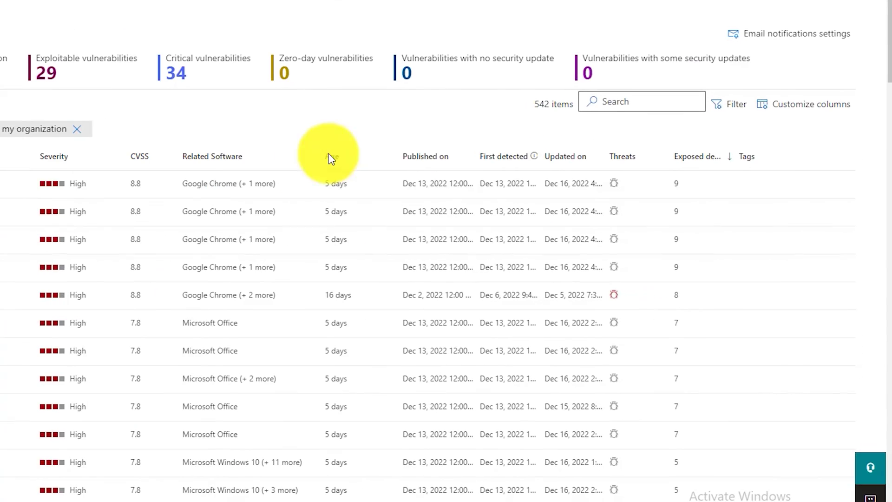
Step: Open the email notification settings, try a Low severity threshold in the Default vulnerabilities notification rule, check its recipients and close the editor without saving
{"action": "left_click", "coordinate": [757, 35]}
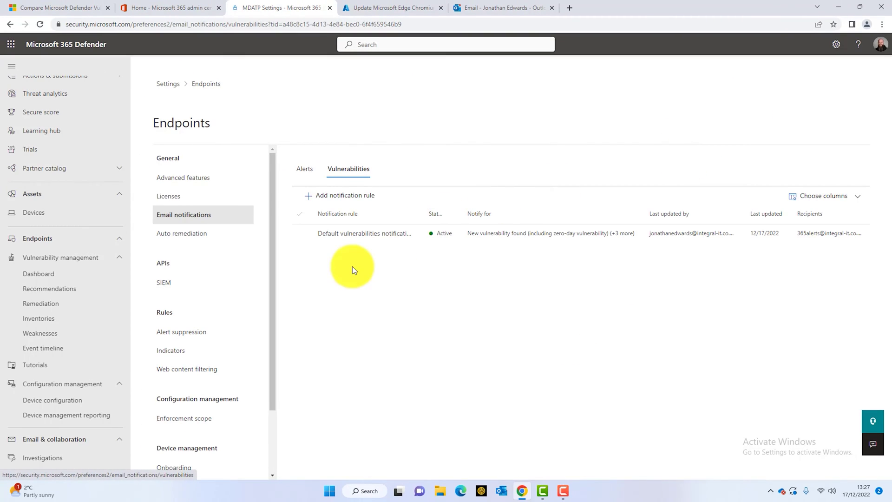
{"action": "left_click", "coordinate": [362, 234]}
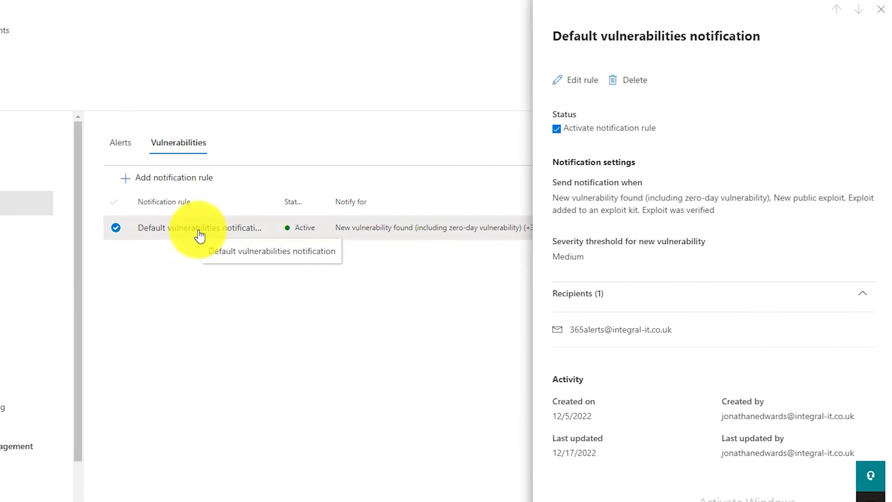
{"action": "left_click", "coordinate": [588, 86]}
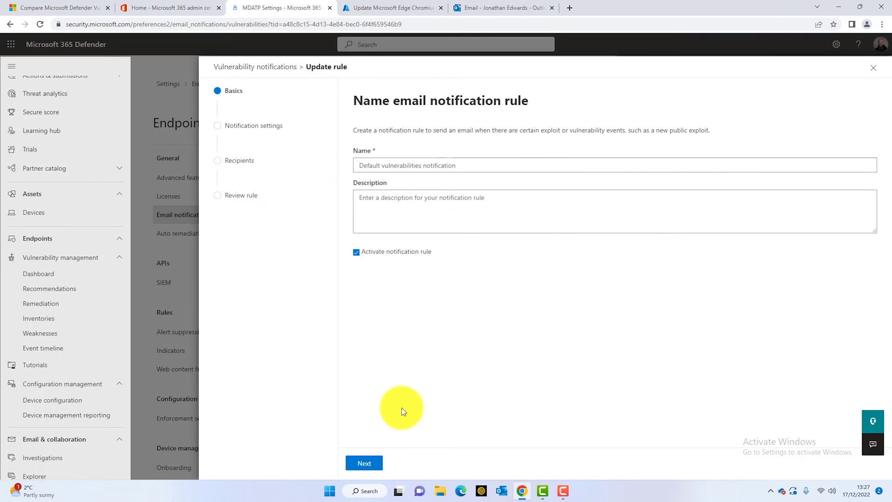
{"action": "left_click", "coordinate": [366, 462]}
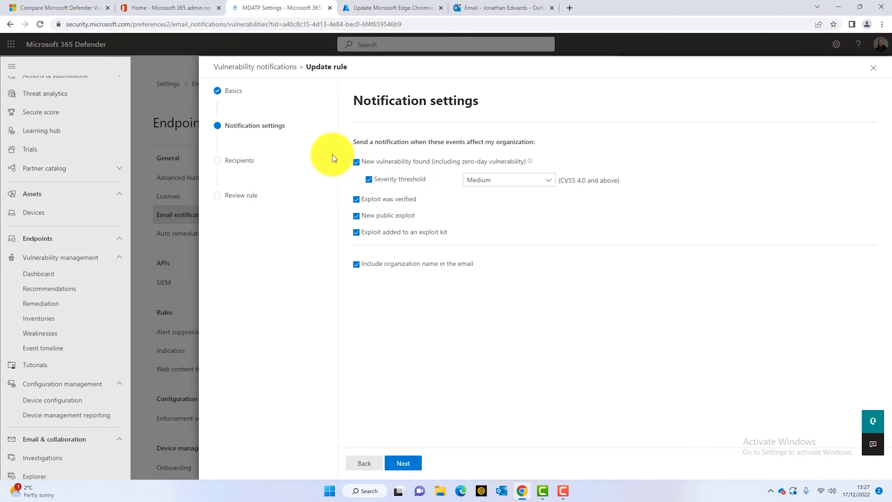
{"action": "left_click", "coordinate": [523, 182]}
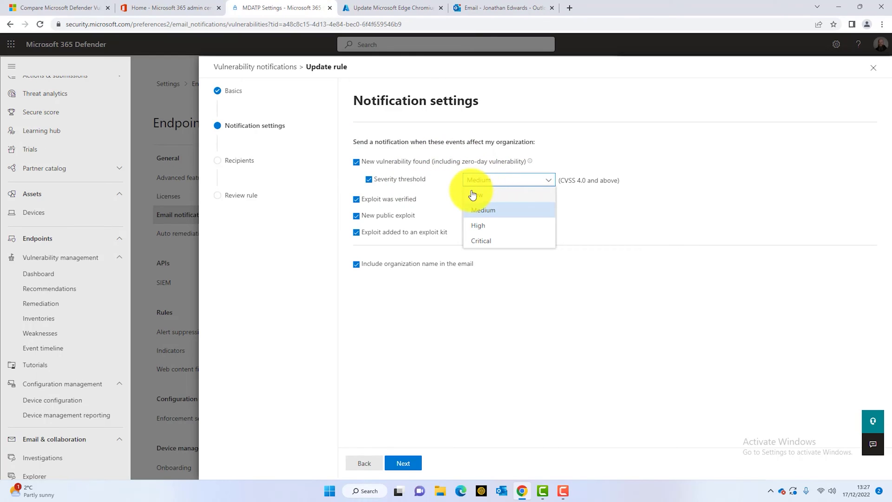
{"action": "left_click", "coordinate": [499, 194]}
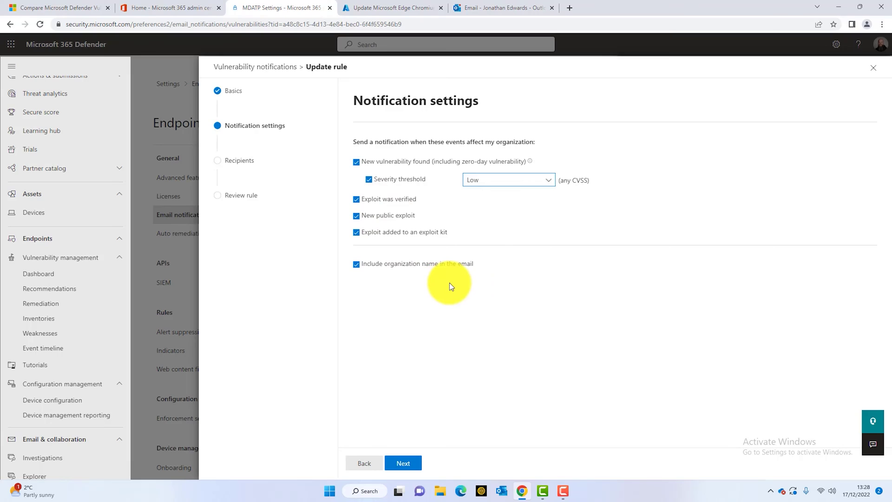
{"action": "left_click", "coordinate": [418, 461]}
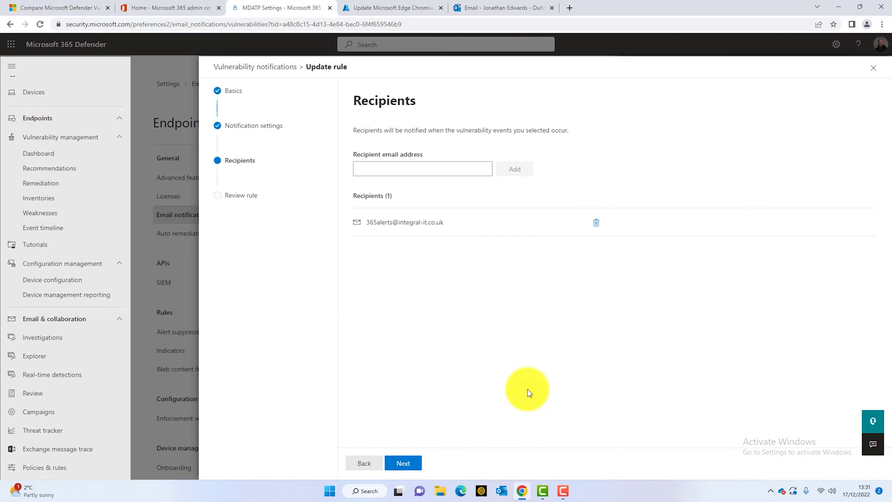
{"action": "left_click", "coordinate": [873, 68]}
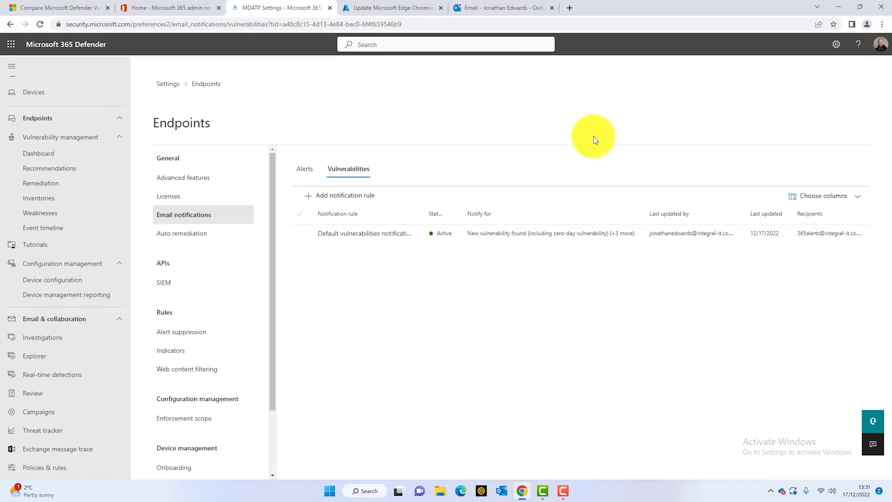
Step: Review the Openssl new vulnerability event in the Event timeline, close its details and open the Tutorials page
{"action": "left_click", "coordinate": [49, 228]}
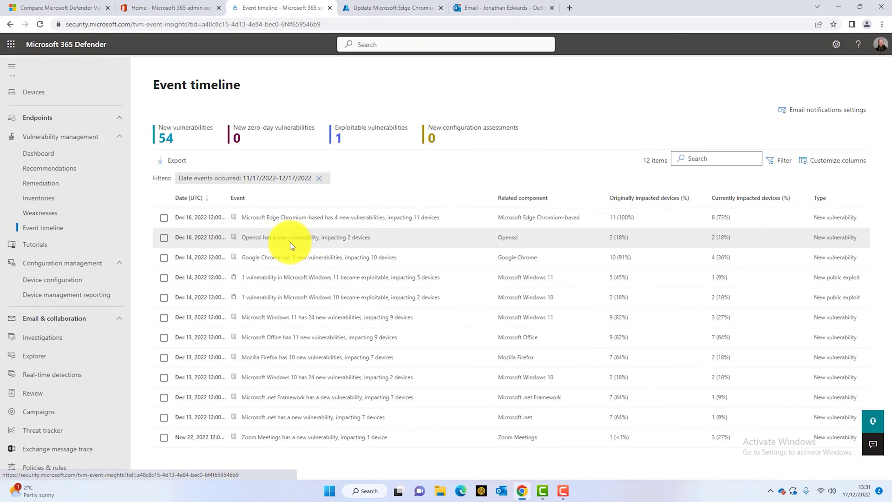
{"action": "left_click", "coordinate": [271, 238]}
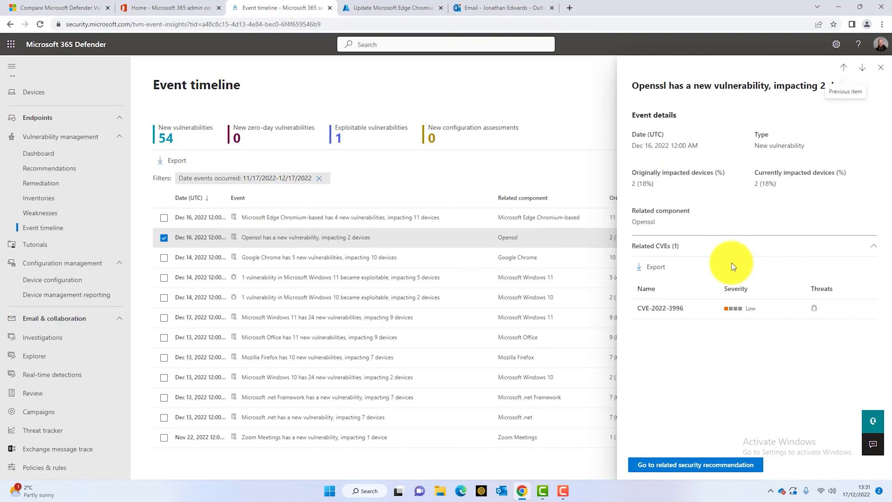
{"action": "left_click", "coordinate": [881, 68]}
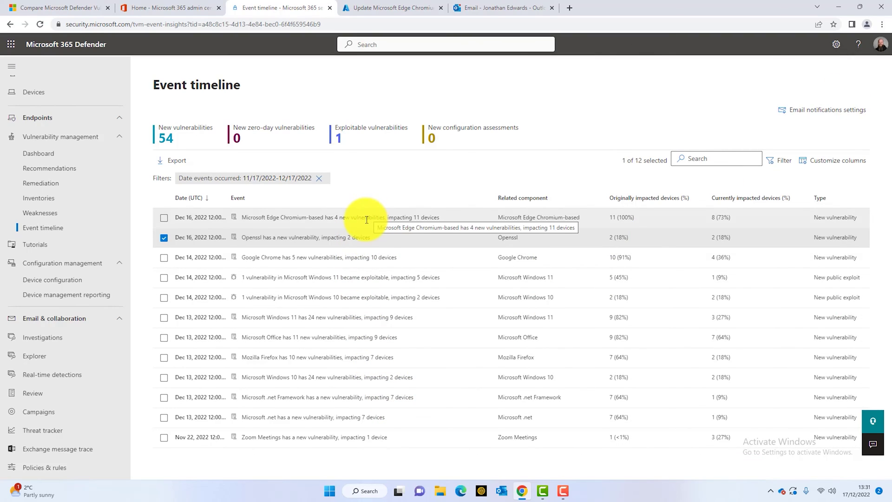
{"action": "left_click", "coordinate": [64, 253]}
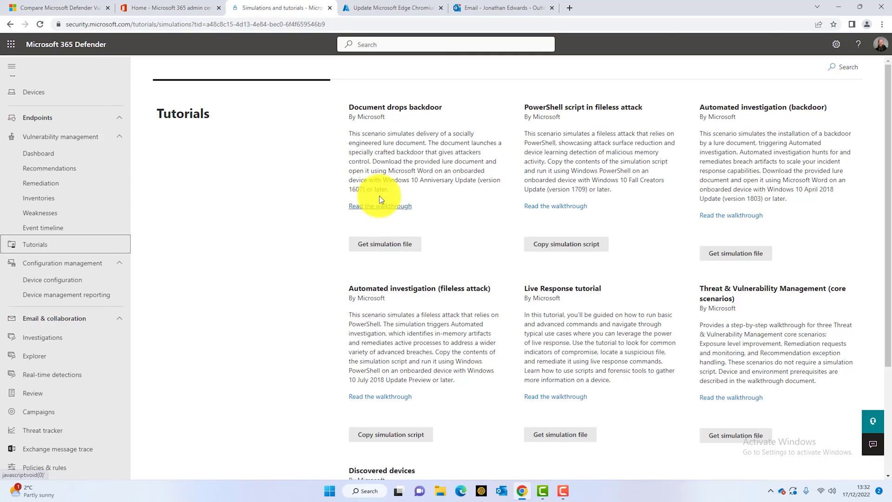
{"action": "right_click", "coordinate": [392, 210]}
{"action": "left_click", "coordinate": [408, 216]}
{"action": "left_click", "coordinate": [379, 10]}
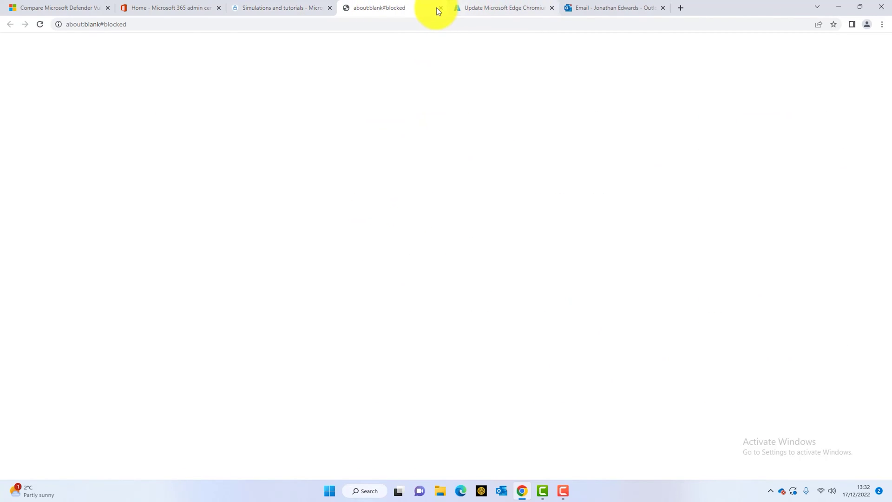
{"action": "left_click", "coordinate": [441, 7]}
Step: Open the walkthrough for the Document drops backdoor tutorial, read through to the "Run the simulation" section and close the document
{"action": "left_click", "coordinate": [354, 205]}
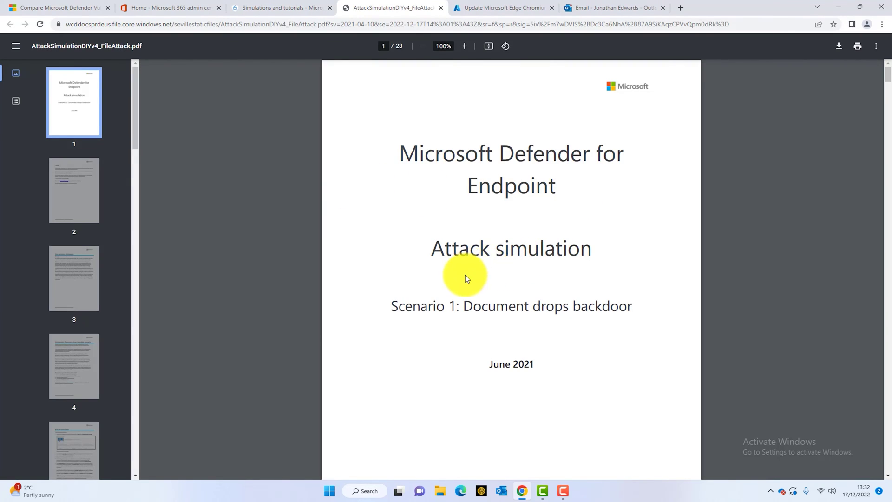
{"action": "scroll", "coordinate": [465, 278], "scroll_direction": "down", "scroll_amount": 10}
{"action": "scroll", "coordinate": [464, 281], "scroll_direction": "down", "scroll_amount": 15}
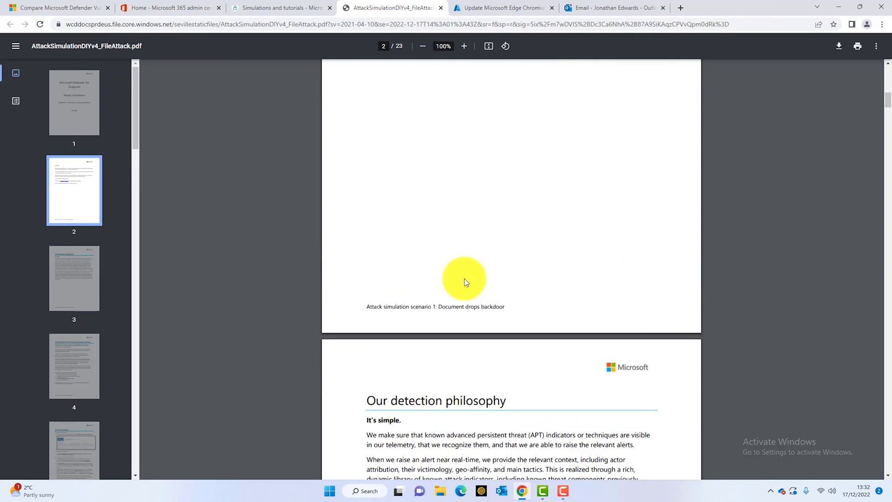
{"action": "scroll", "coordinate": [466, 281], "scroll_direction": "down", "scroll_amount": 7}
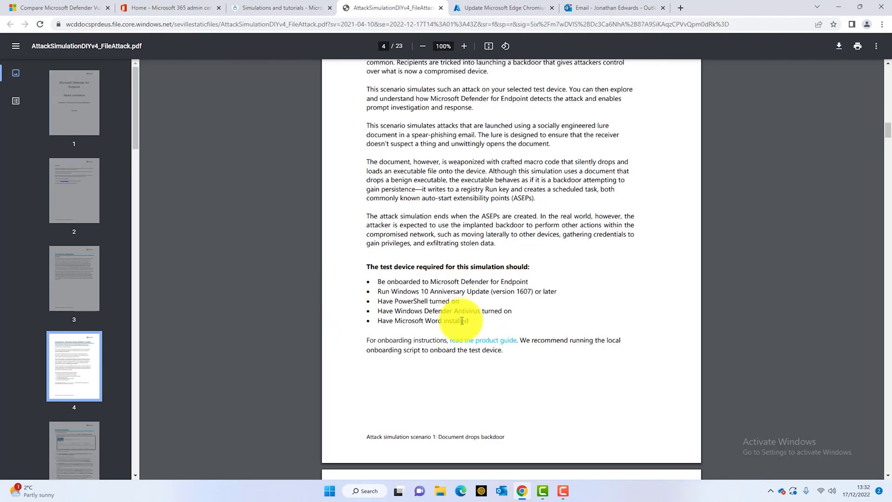
{"action": "scroll", "coordinate": [461, 317], "scroll_direction": "down", "scroll_amount": 9}
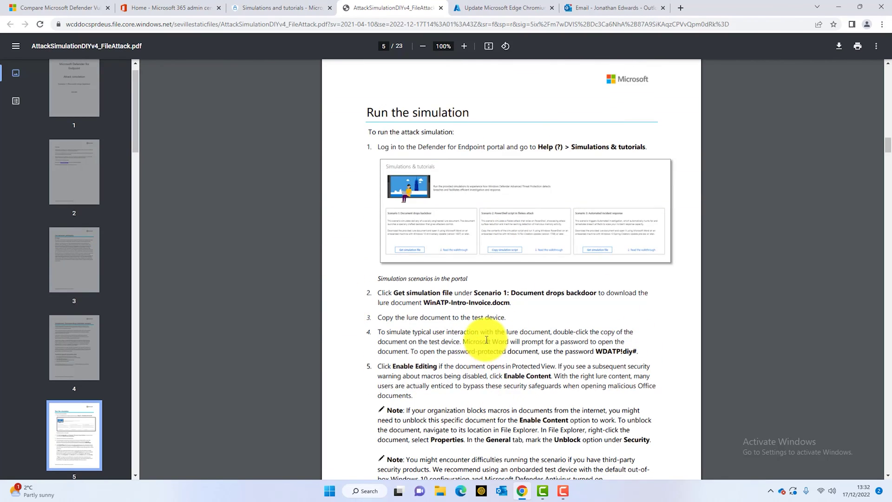
{"action": "left_click", "coordinate": [441, 8]}
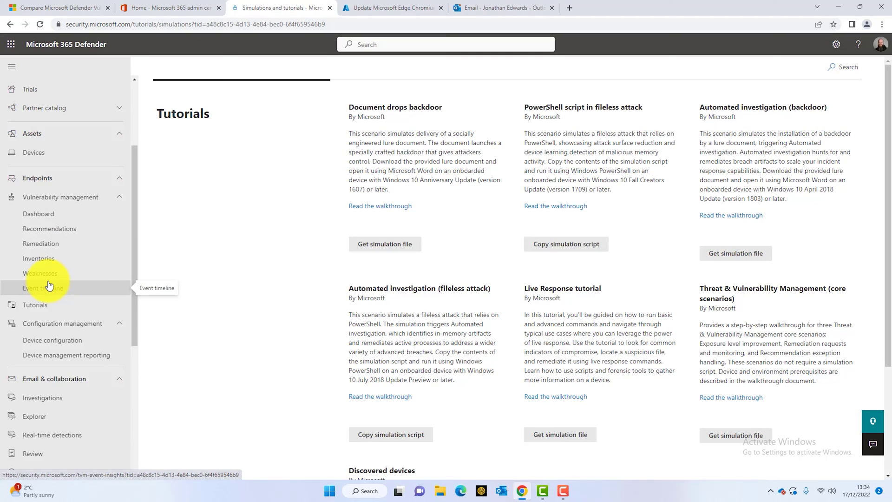
Step: Return to the security recommendations and open the details of "Turn on PUA protection in block mode"
{"action": "left_click", "coordinate": [47, 228]}
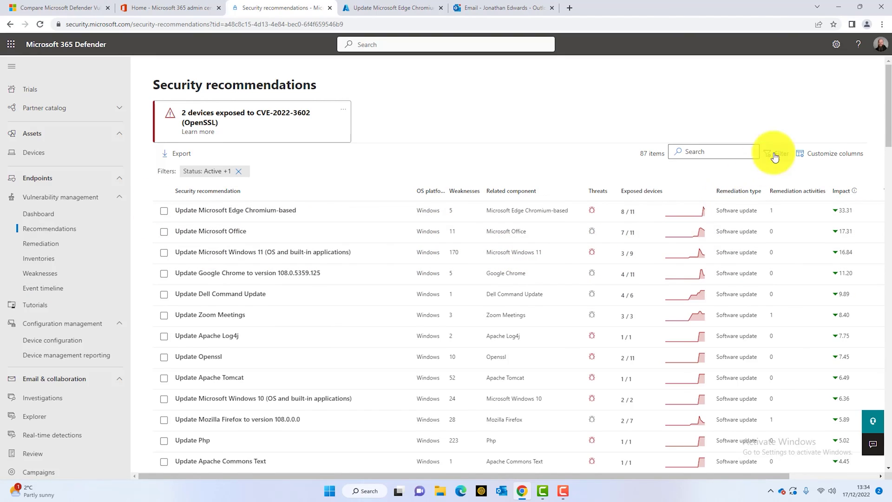
{"action": "left_click_drag", "start_coordinate": [888, 108], "coordinate": [887, 165]}
{"action": "left_click", "coordinate": [611, 197]}
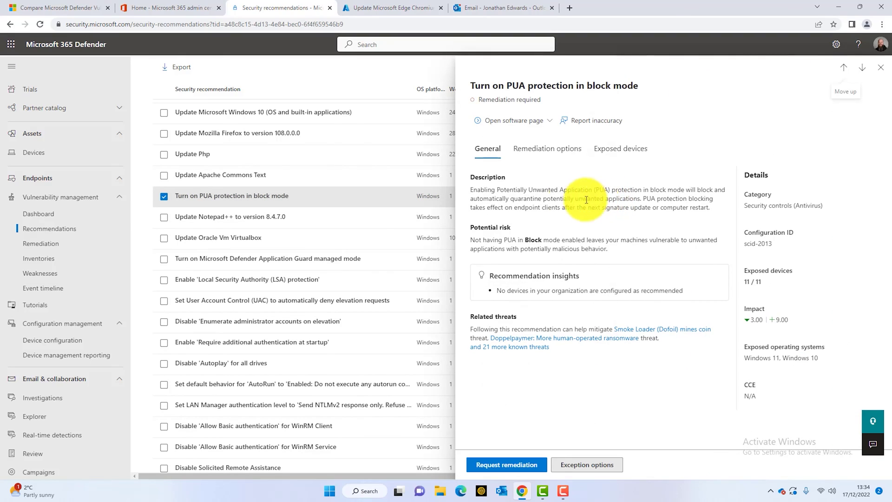